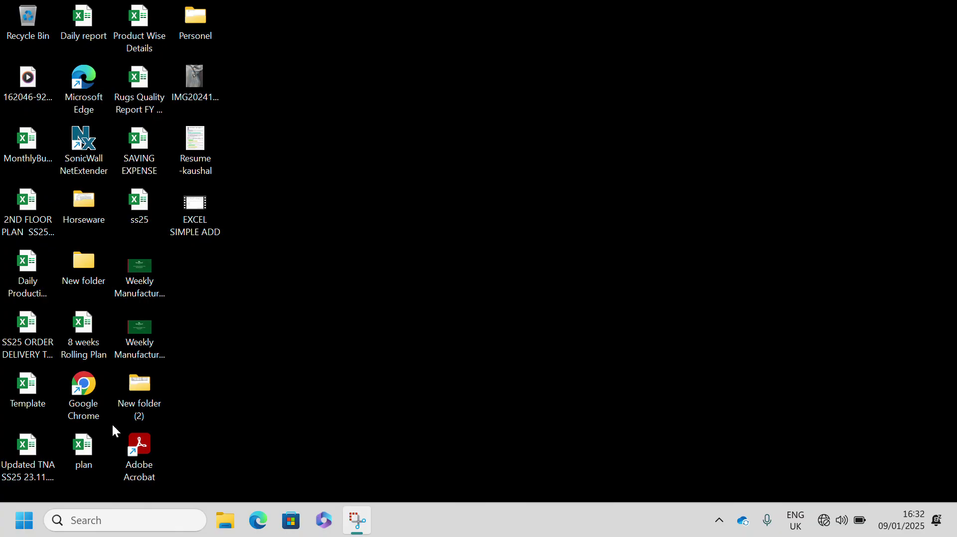
Open the MonthlyBudget-01 workbook from the desktop.
{"action": "left_click", "coordinate": [103, 521]}
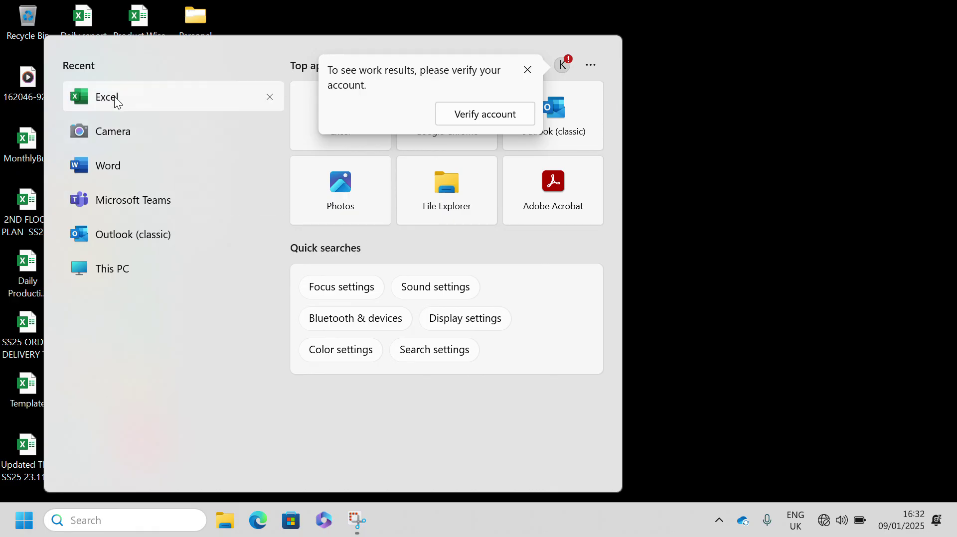
{"action": "left_click", "coordinate": [688, 312]}
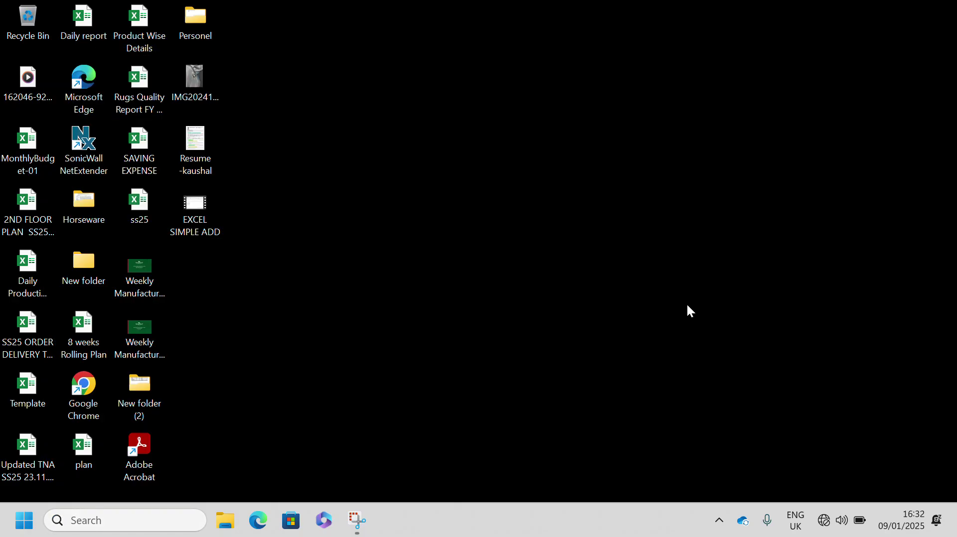
{"action": "double_click", "coordinate": [29, 171]}
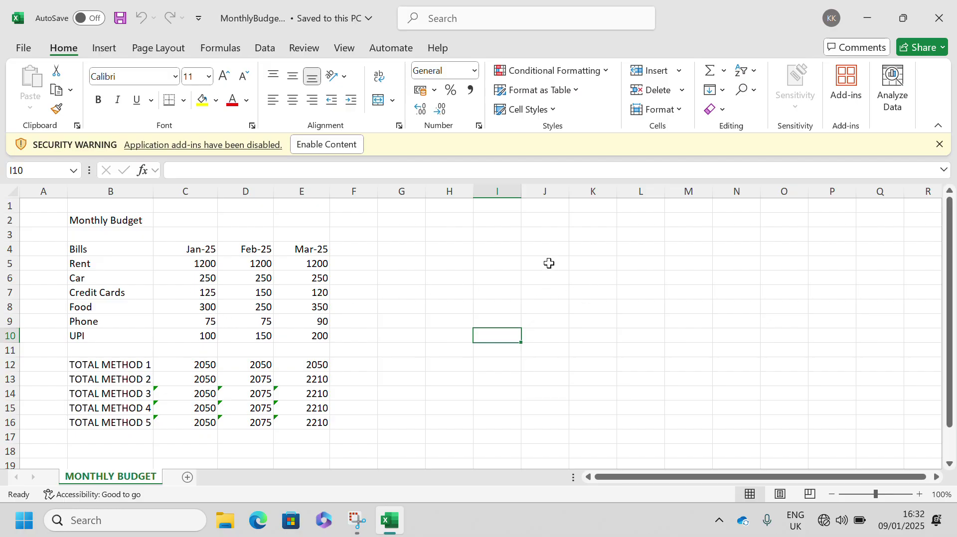
{"action": "left_click", "coordinate": [496, 258]}
{"action": "left_click", "coordinate": [529, 265]}
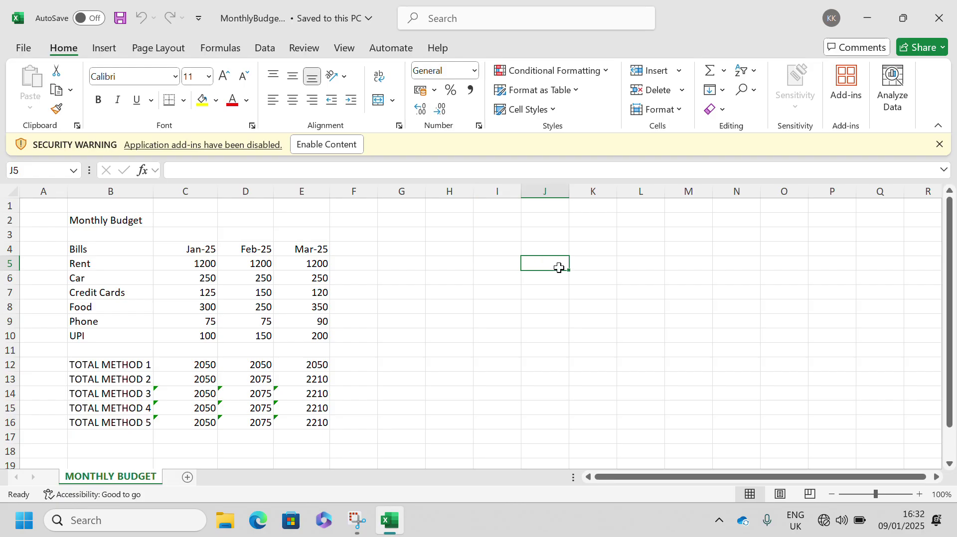
{"action": "left_click", "coordinate": [594, 278]}
{"action": "left_click", "coordinate": [476, 247]}
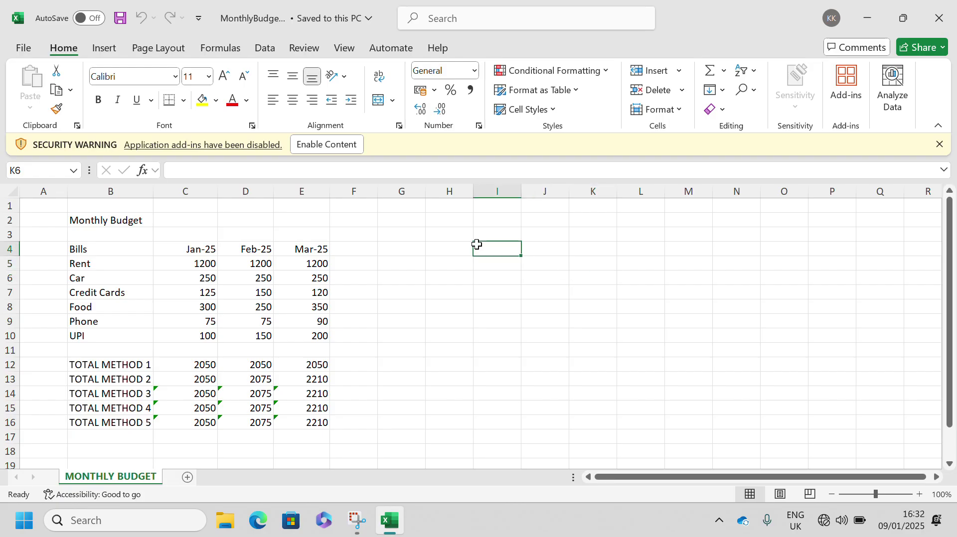
Enter each cell's own address as text in cells J4, H6 and O5.
{"action": "left_click", "coordinate": [549, 248]}
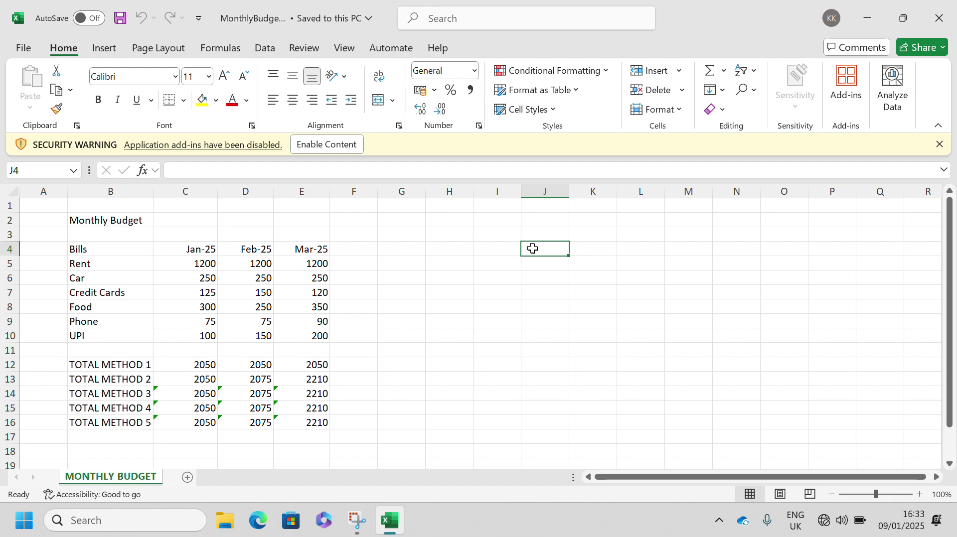
{"action": "type", "text": "J4"}
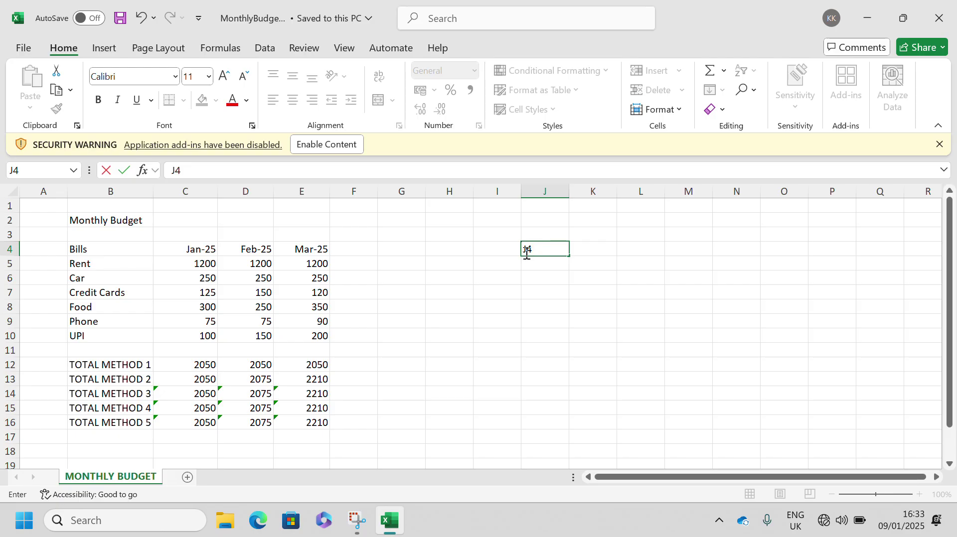
{"action": "left_click", "coordinate": [459, 277]}
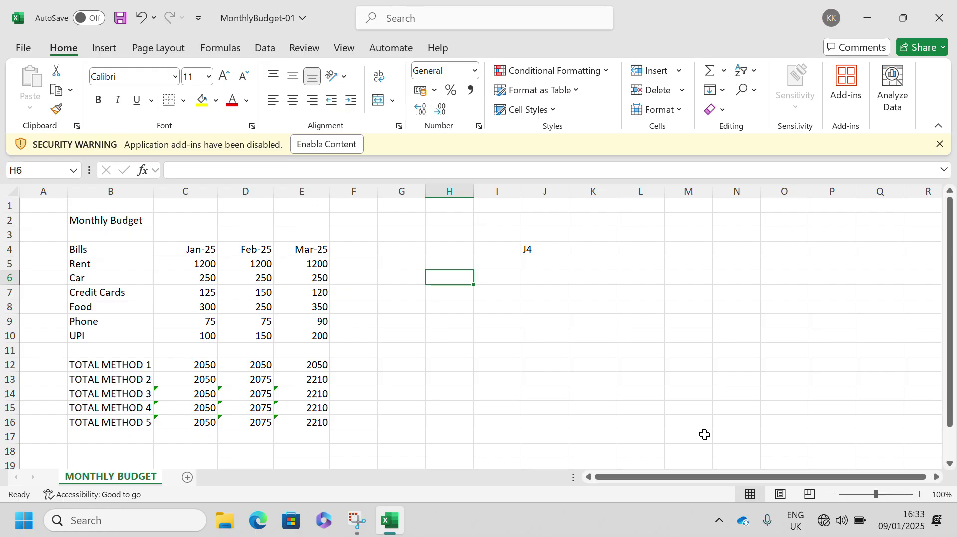
{"action": "type", "text": "H6"}
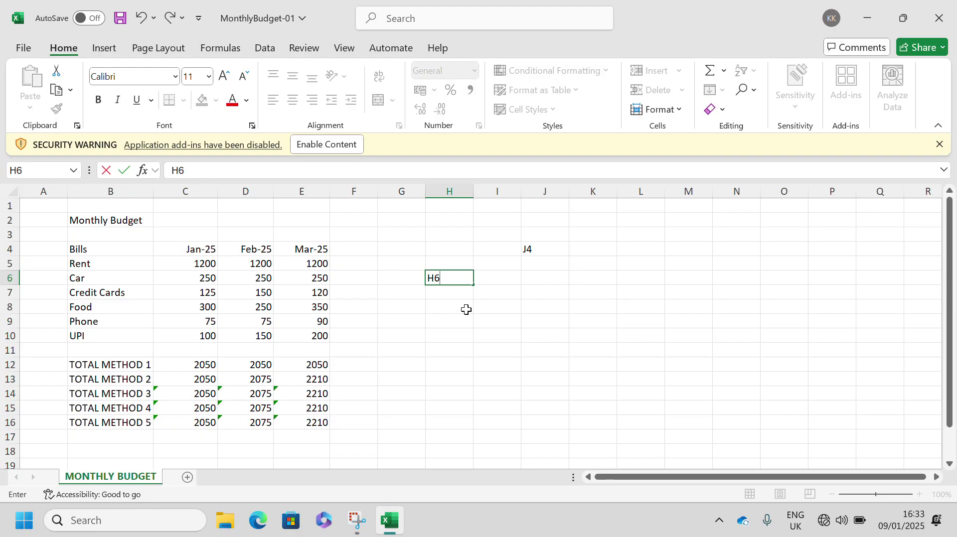
{"action": "left_click", "coordinate": [680, 305]}
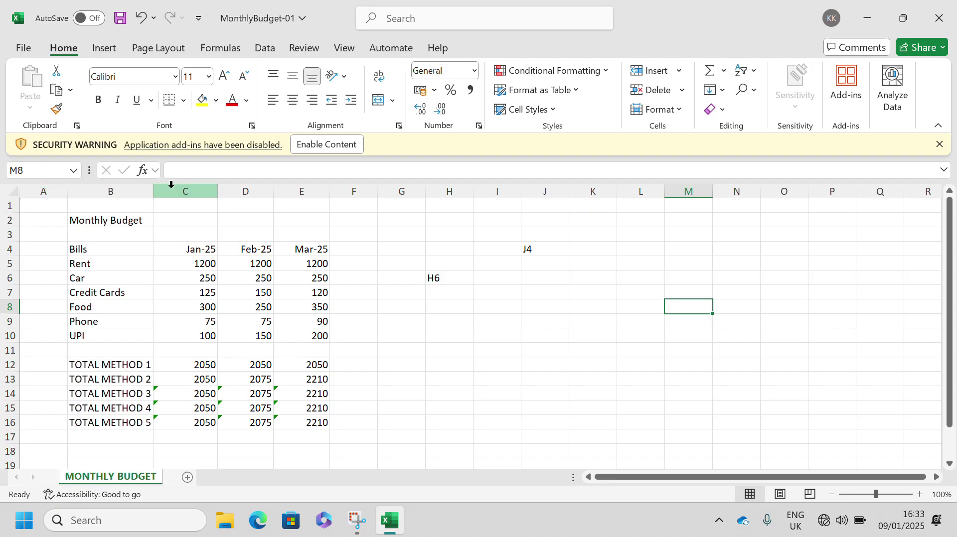
{"action": "left_click", "coordinate": [774, 263]}
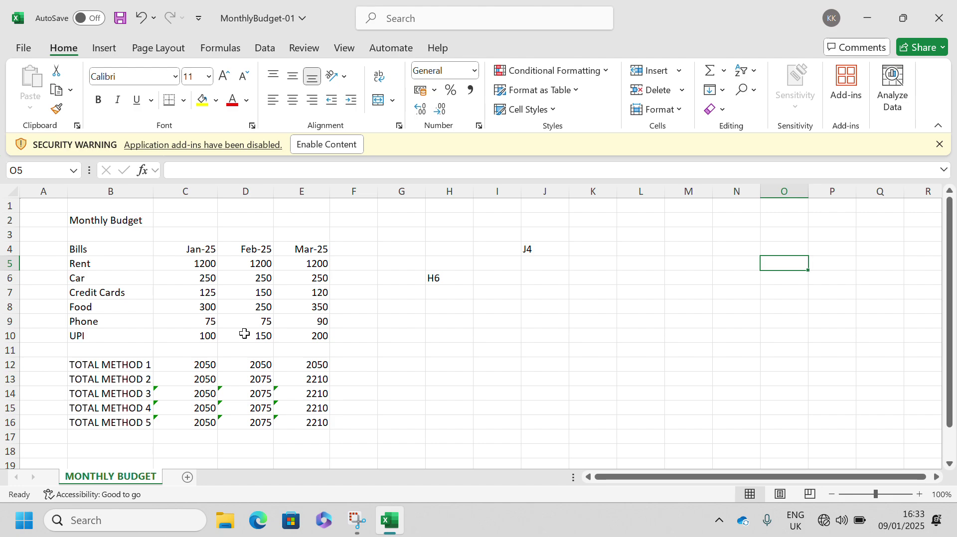
{"action": "type", "text": "O5"}
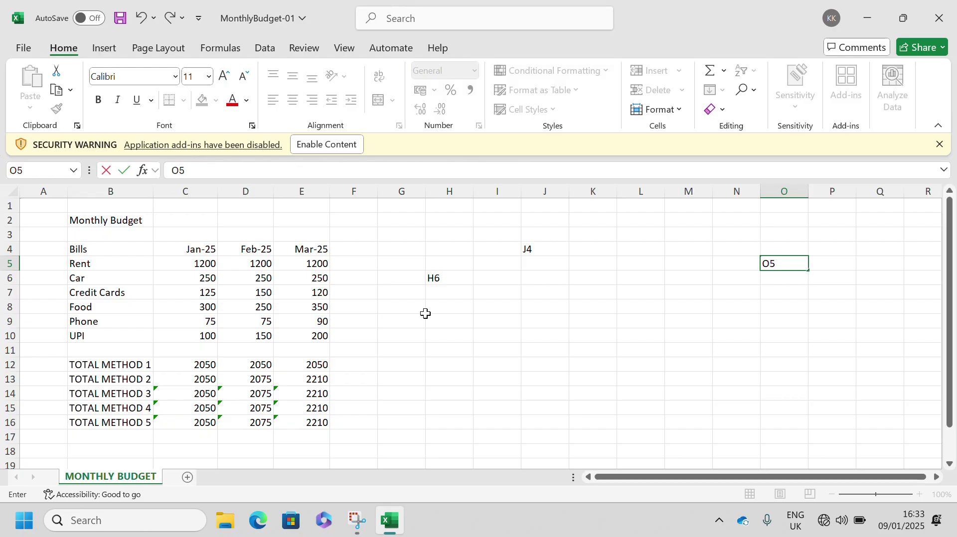
Clear the sample cell addresses from the range G3:O11.
{"action": "left_click", "coordinate": [500, 338]}
{"action": "left_click_drag", "start_coordinate": [414, 239], "coordinate": [782, 348]}
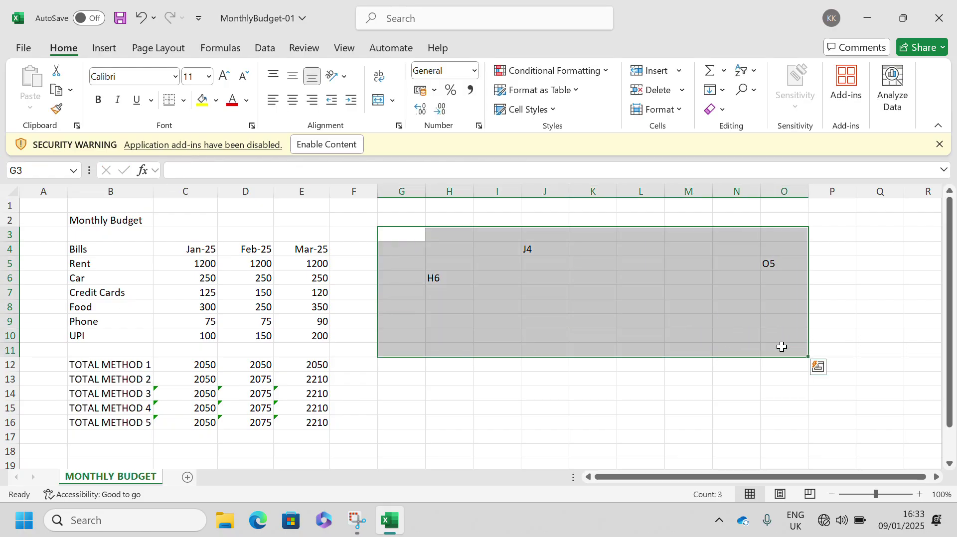
{"action": "key", "text": "Delete"}
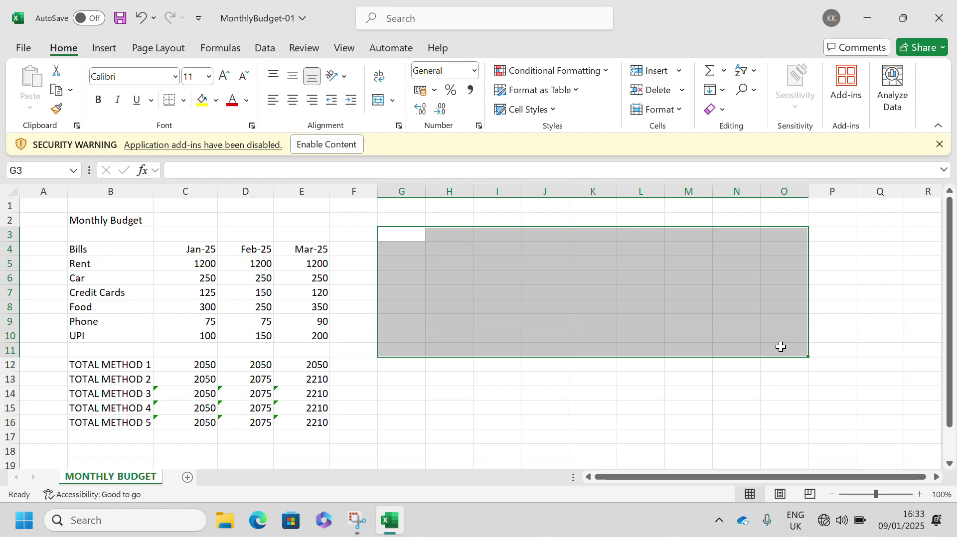
Clear the existing totals for all five methods in the range C12:E16.
{"action": "left_click", "coordinate": [561, 409]}
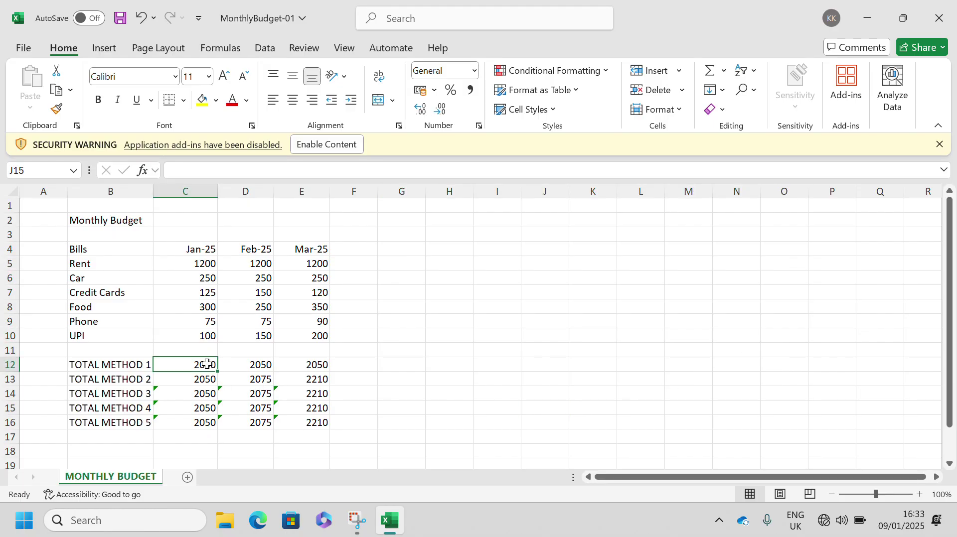
{"action": "left_click_drag", "start_coordinate": [215, 368], "coordinate": [324, 421]}
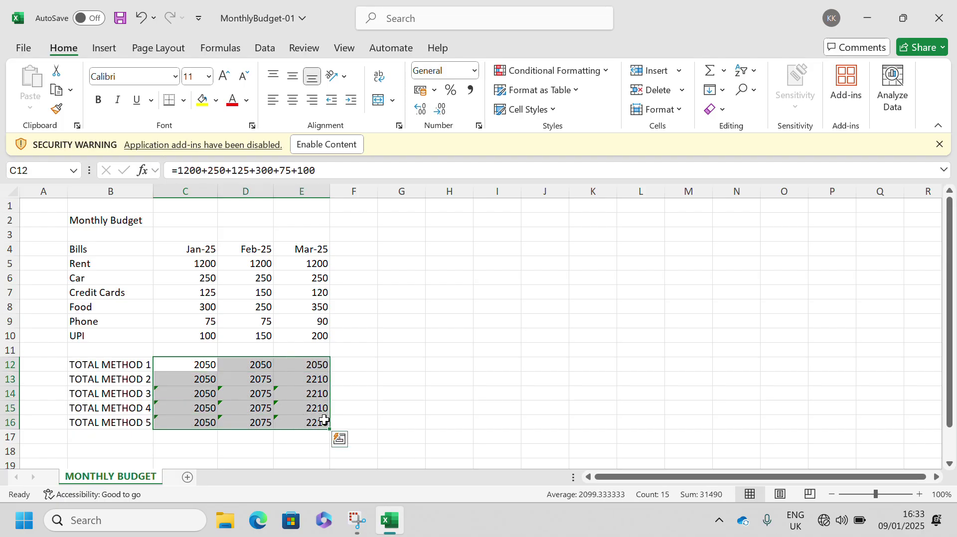
{"action": "key", "text": "Delete"}
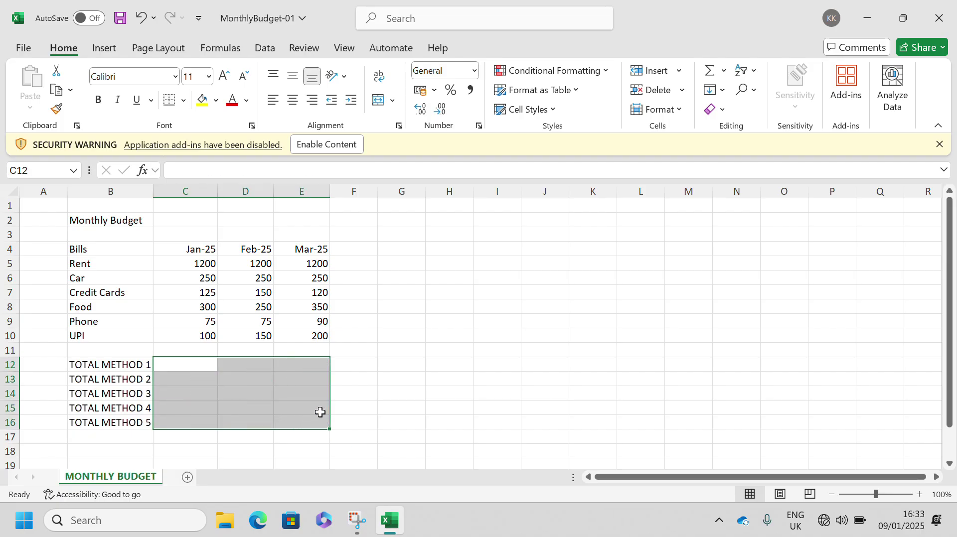
{"action": "left_click", "coordinate": [409, 387]}
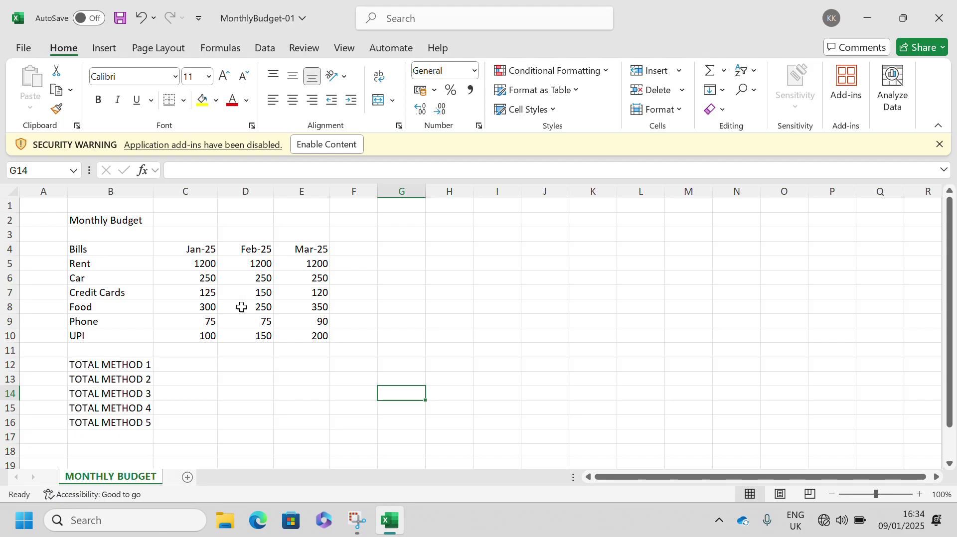
Total the Jan-25 bills for method 1 in C12 with the typed-number formula =1200+250+125+300+75+100.
{"action": "left_click", "coordinate": [202, 363]}
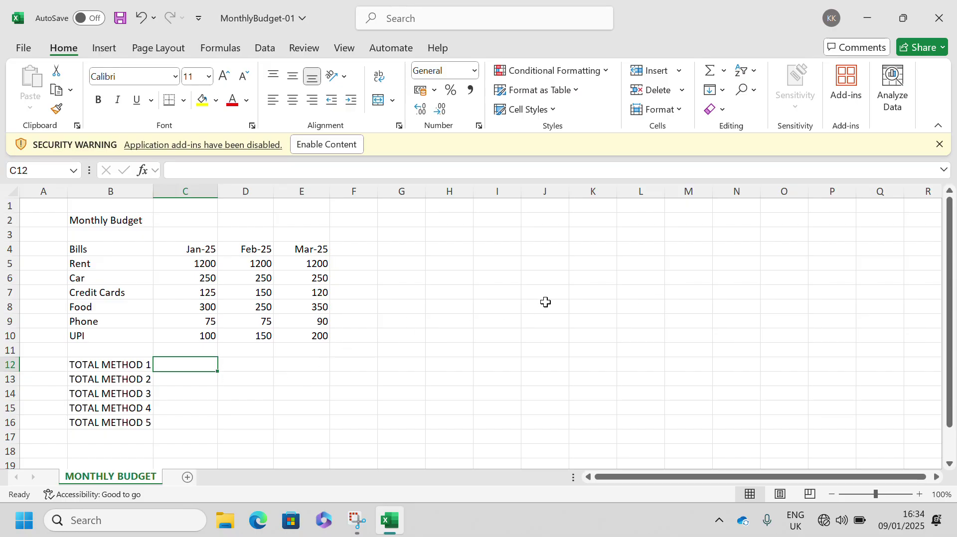
{"action": "type", "text": "="}
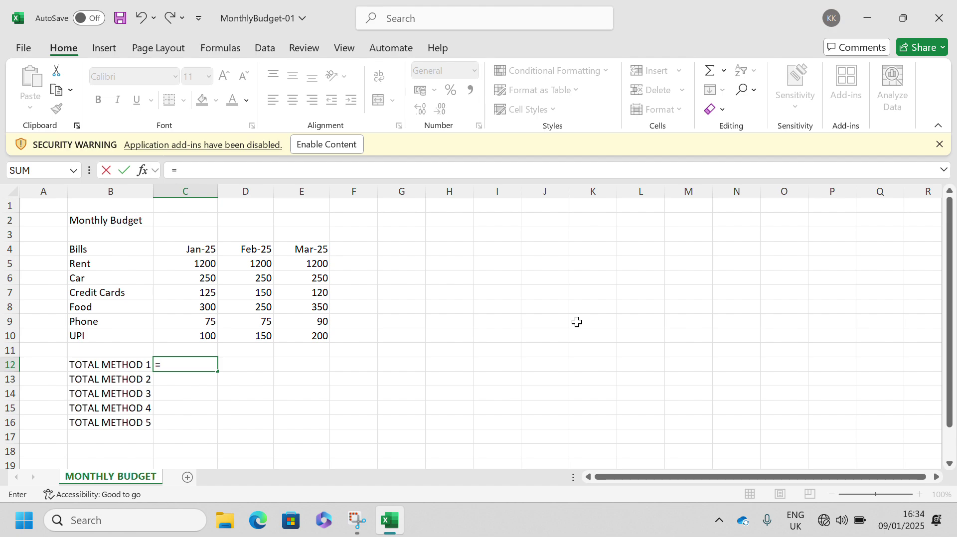
{"action": "type", "text": "1200+"}
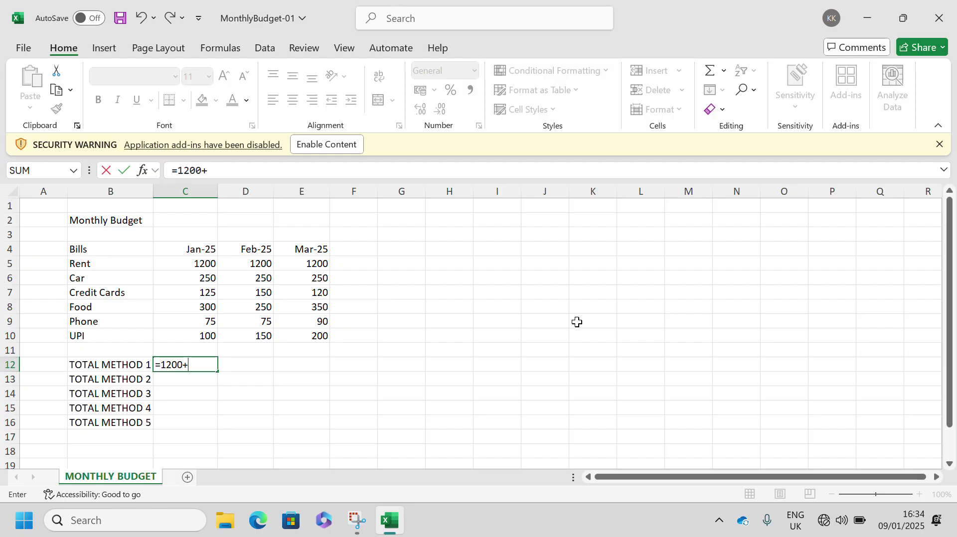
{"action": "type", "text": "250+12"}
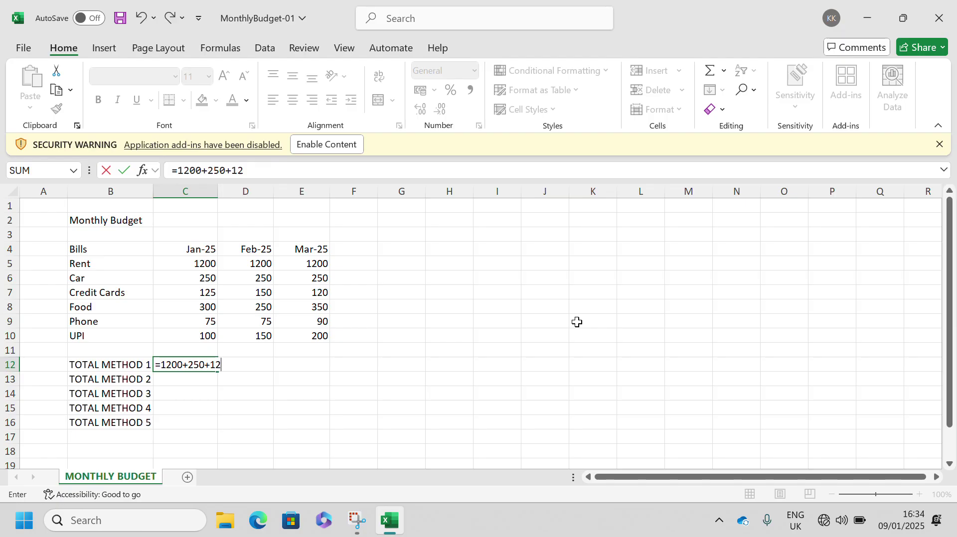
{"action": "type", "text": "5+300+75"}
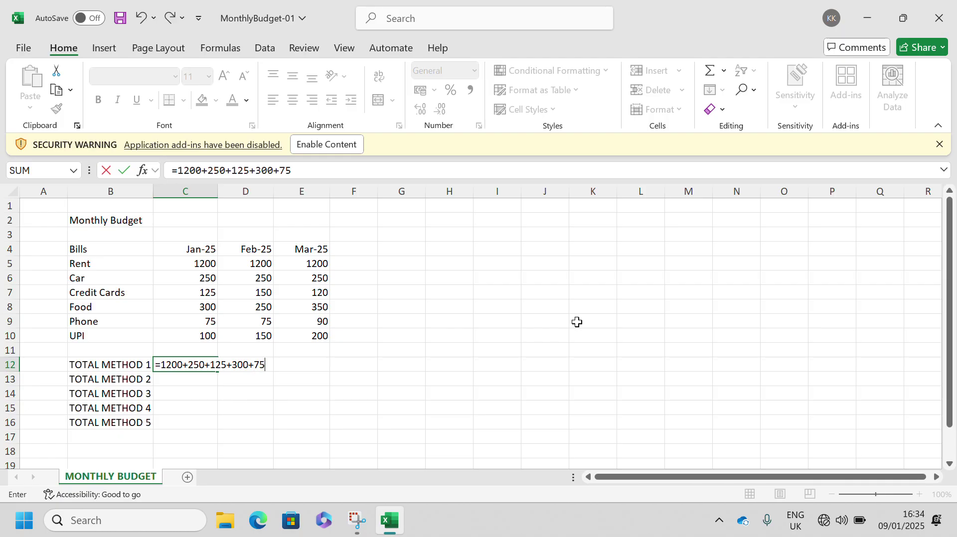
{"action": "type", "text": "+100"}
{"action": "key", "text": "Return"}
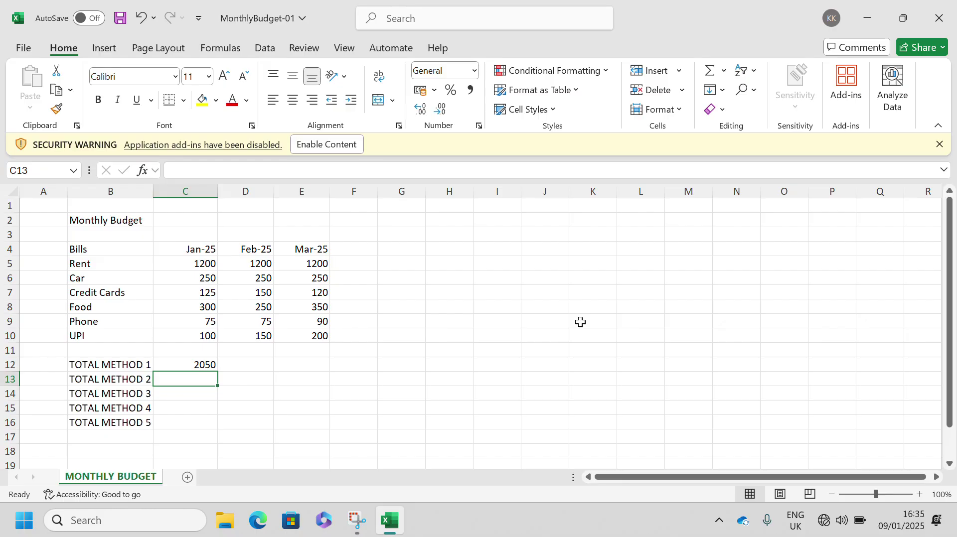
Change the first number in the C12 formula to 12000.
{"action": "left_click", "coordinate": [199, 366]}
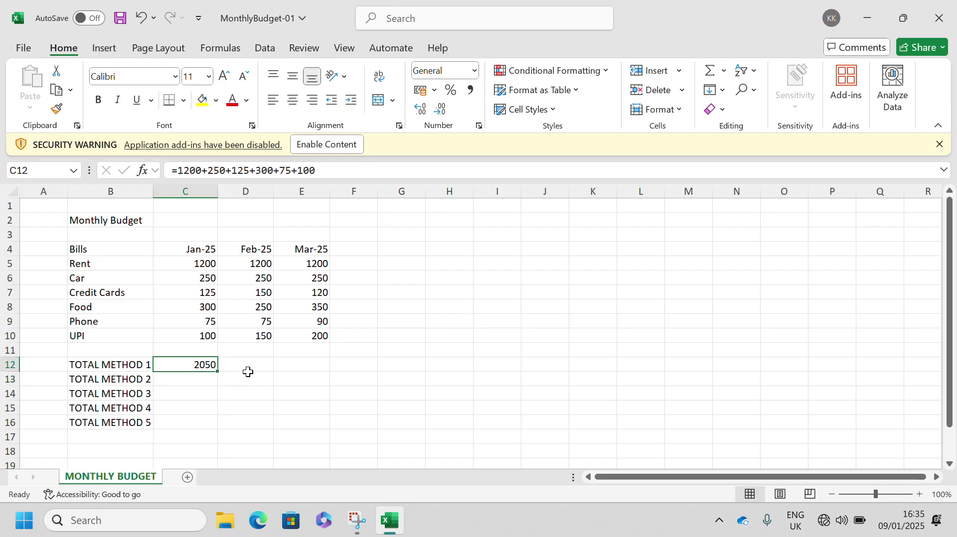
{"action": "left_click", "coordinate": [204, 173]}
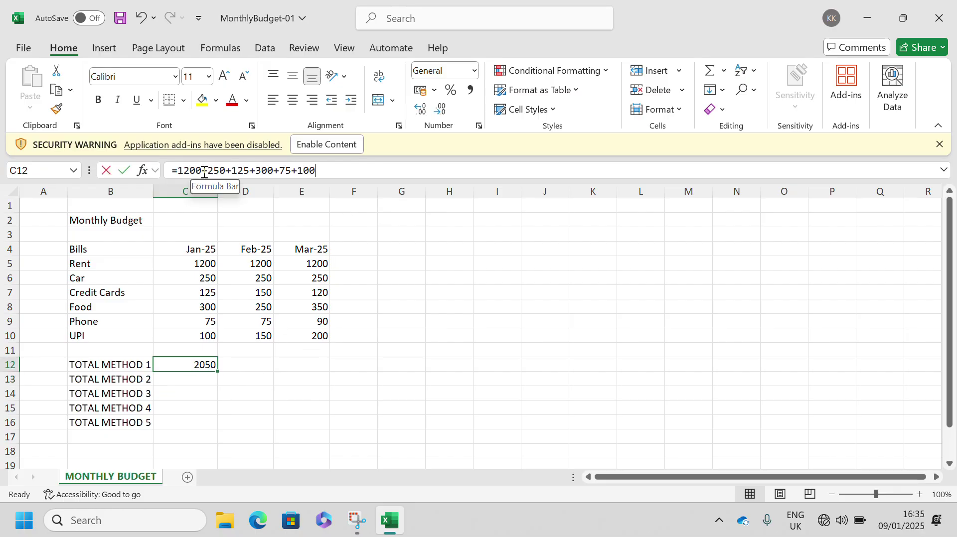
{"action": "type", "text": "0"}
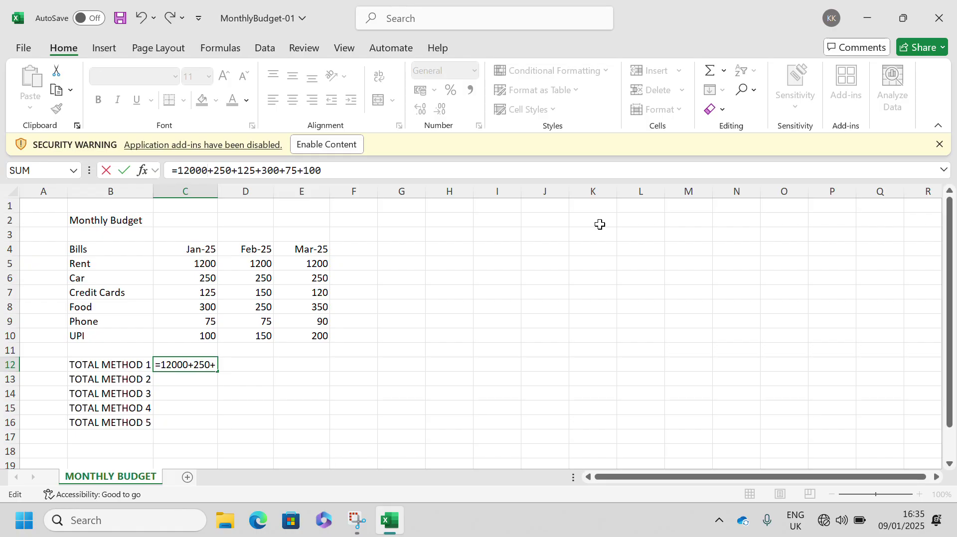
{"action": "key", "text": "Return"}
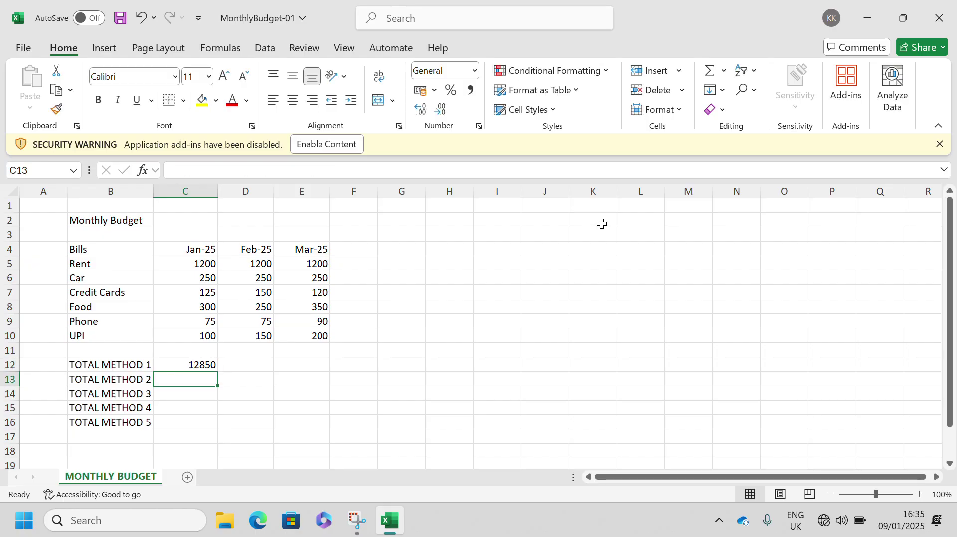
Restore the first number in the C12 formula to 1200.
{"action": "left_click", "coordinate": [210, 365]}
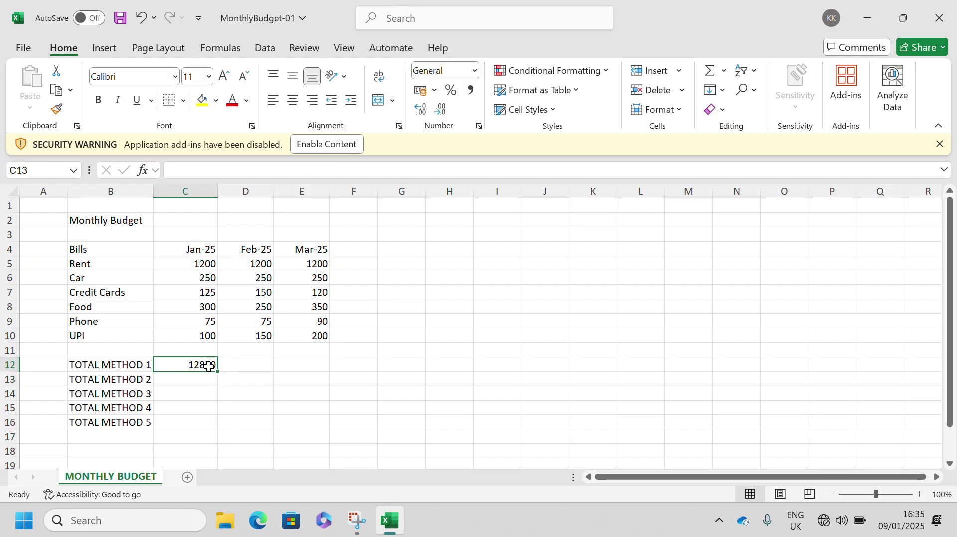
{"action": "left_click", "coordinate": [207, 169]}
{"action": "key", "text": "BackSpace"}
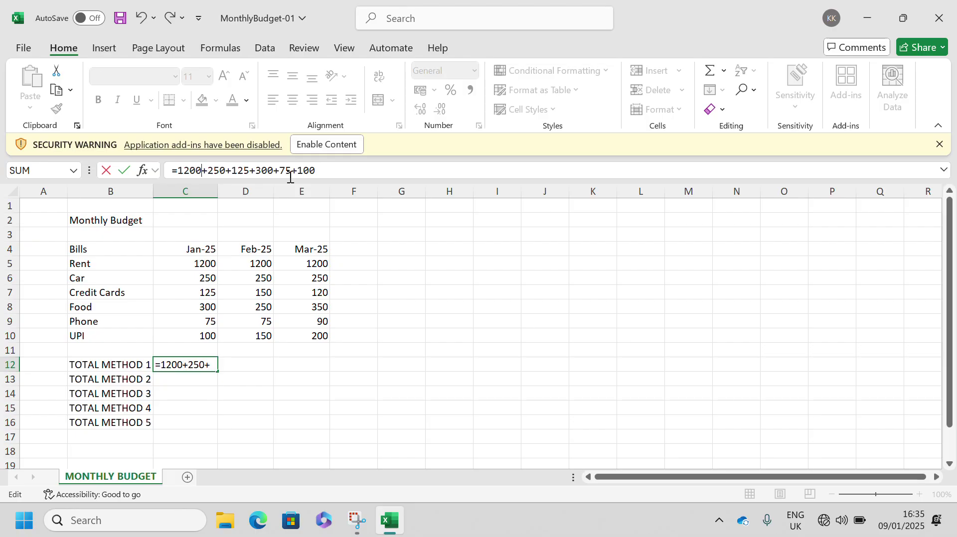
{"action": "left_click", "coordinate": [239, 420]}
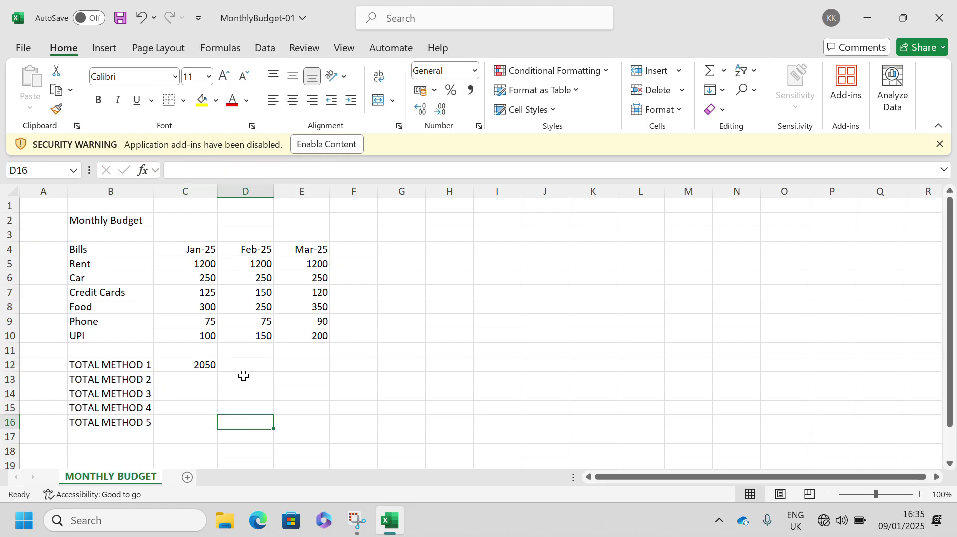
Total the Jan-25 bills for method 2 in C13 with the cell-reference formula =C5+C6+C7+C8+C9+C10.
{"action": "left_click", "coordinate": [195, 377]}
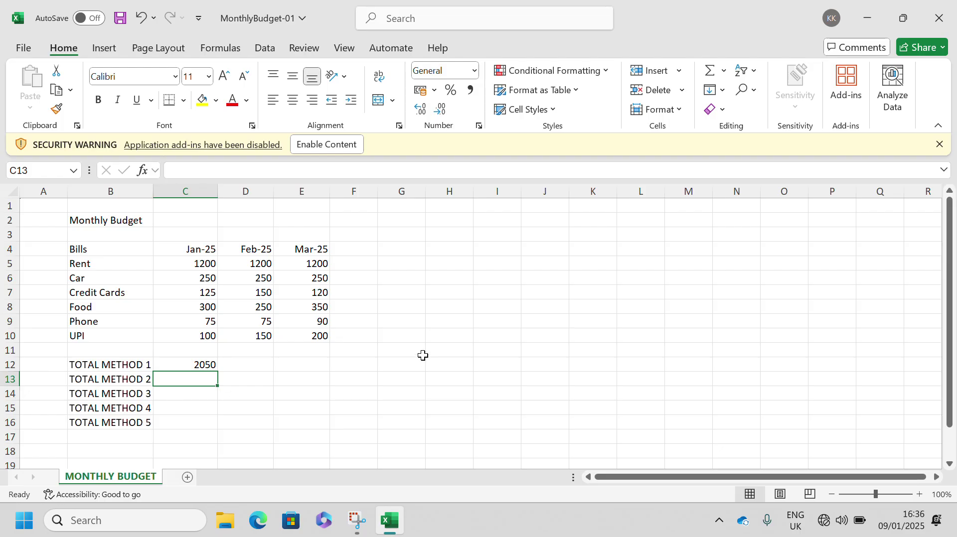
{"action": "type", "text": "="}
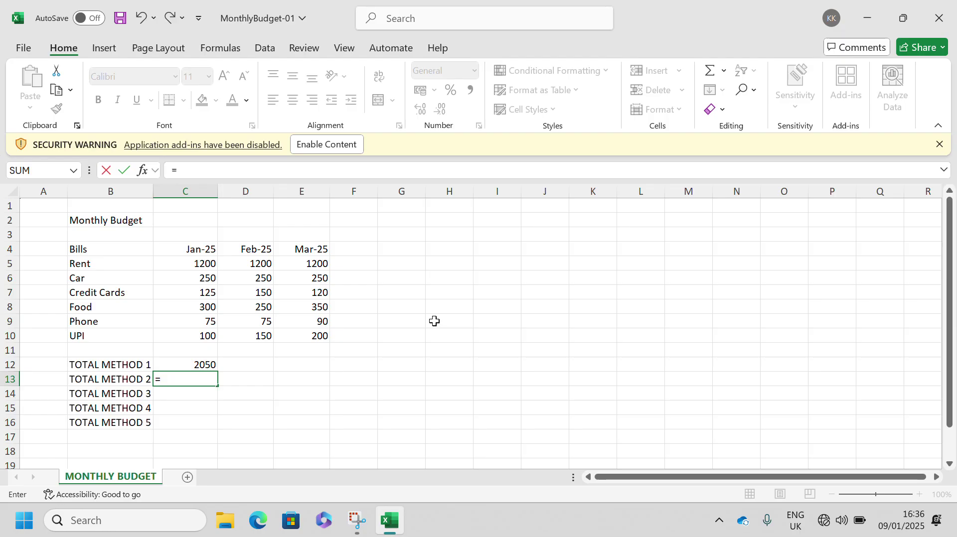
{"action": "left_click", "coordinate": [191, 263]}
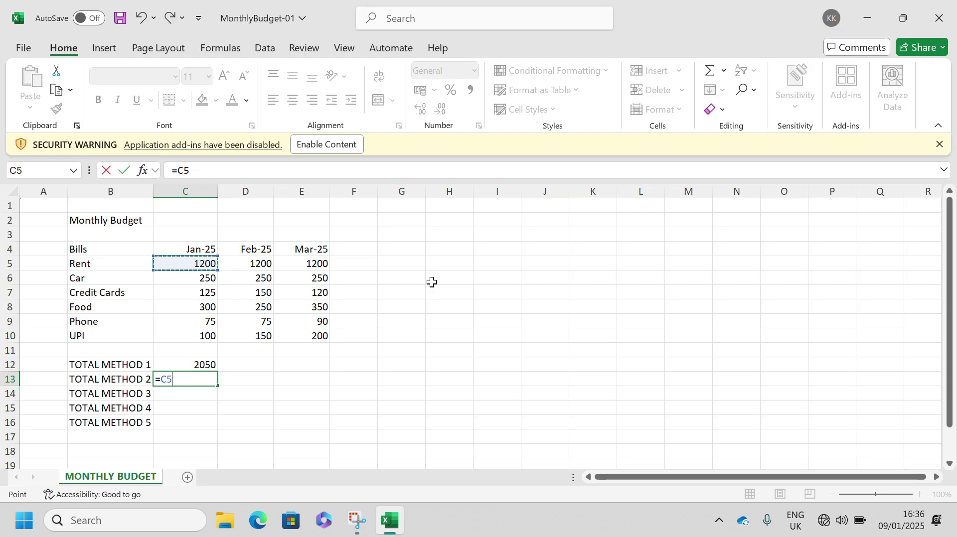
{"action": "type", "text": "="}
{"action": "key", "text": "BackSpace"}
{"action": "type", "text": "+"}
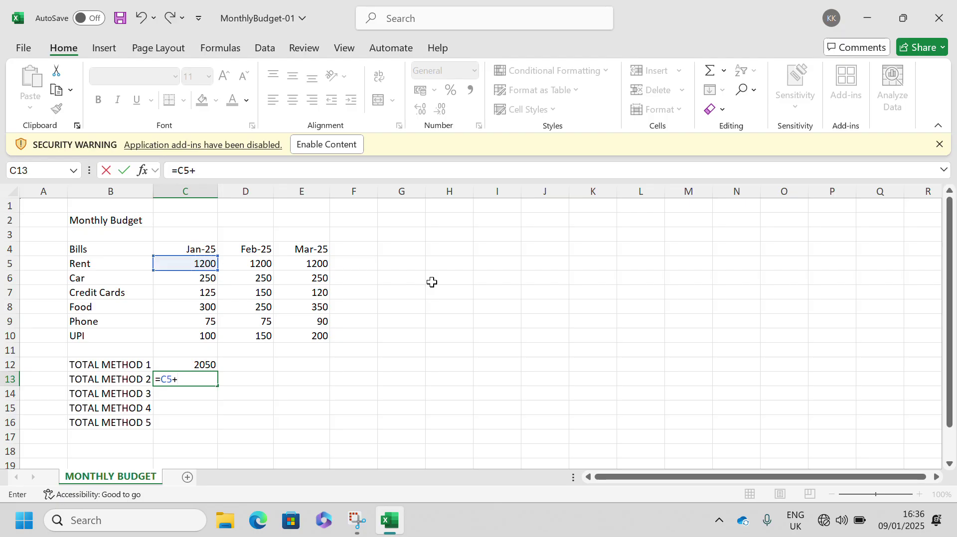
{"action": "left_click", "coordinate": [182, 275]}
{"action": "type", "text": "+"}
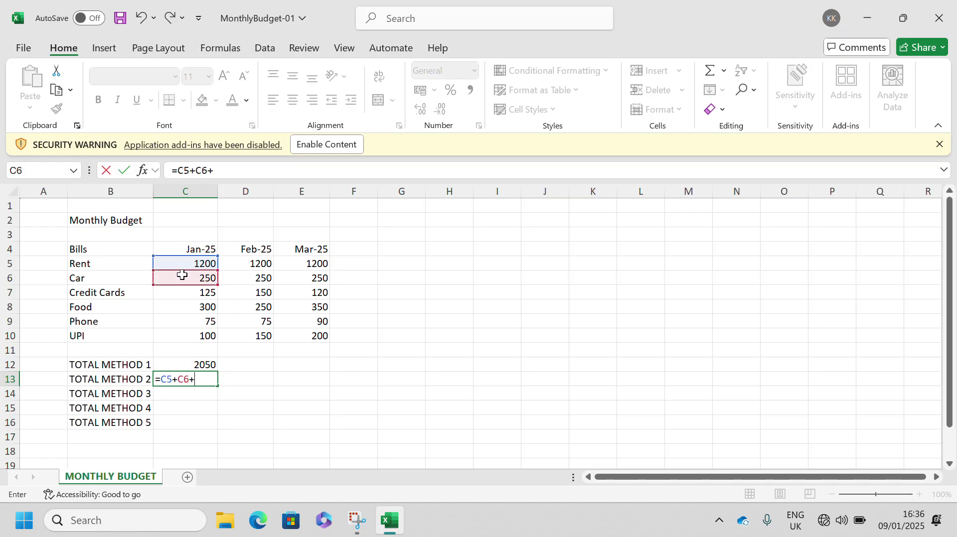
{"action": "left_click", "coordinate": [200, 294]}
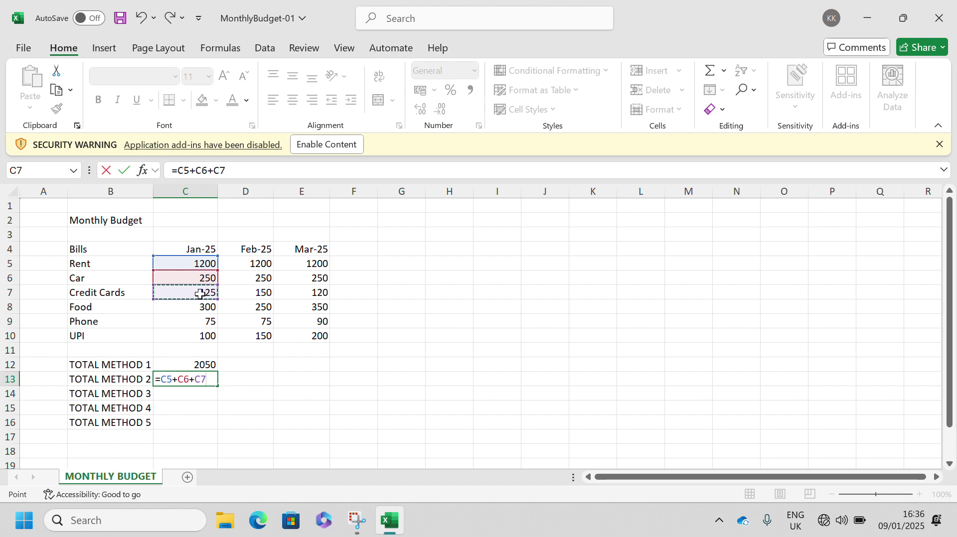
{"action": "type", "text": "+"}
{"action": "left_click", "coordinate": [200, 310]}
{"action": "type", "text": "+"}
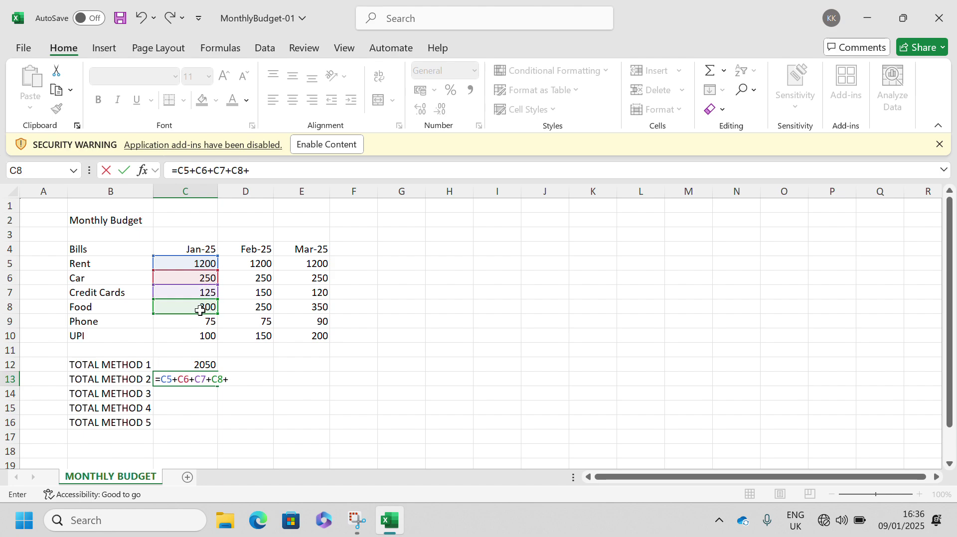
{"action": "left_click", "coordinate": [193, 322]}
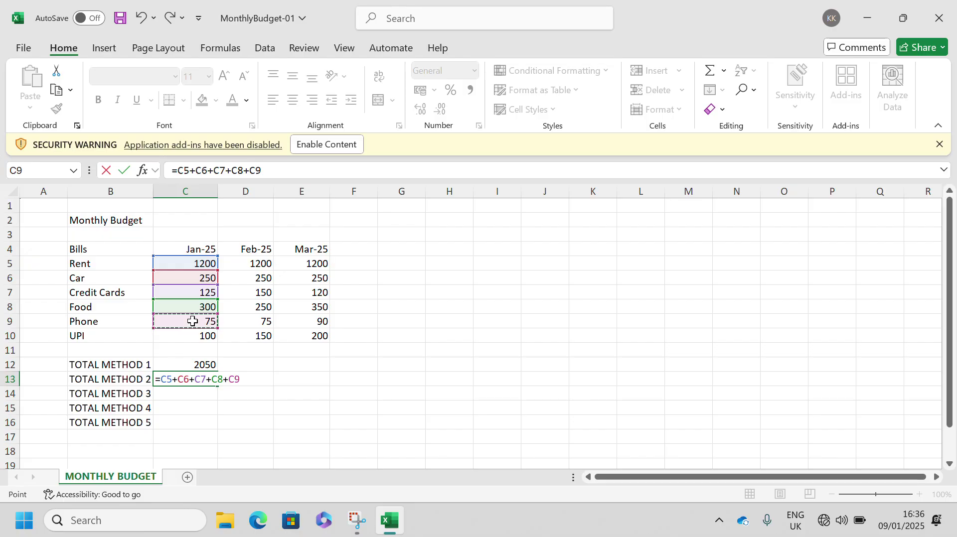
{"action": "type", "text": "+"}
{"action": "left_click", "coordinate": [196, 335]}
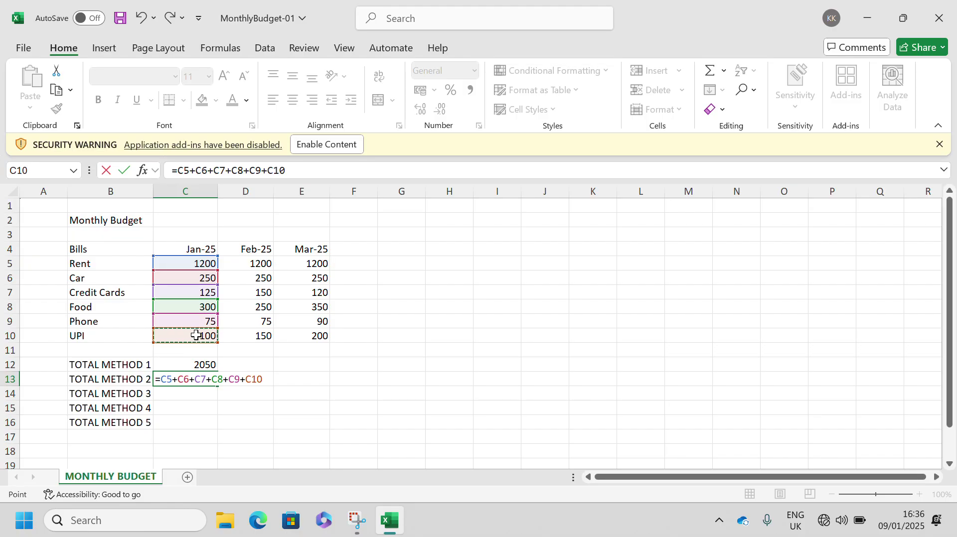
{"action": "key", "text": "Return"}
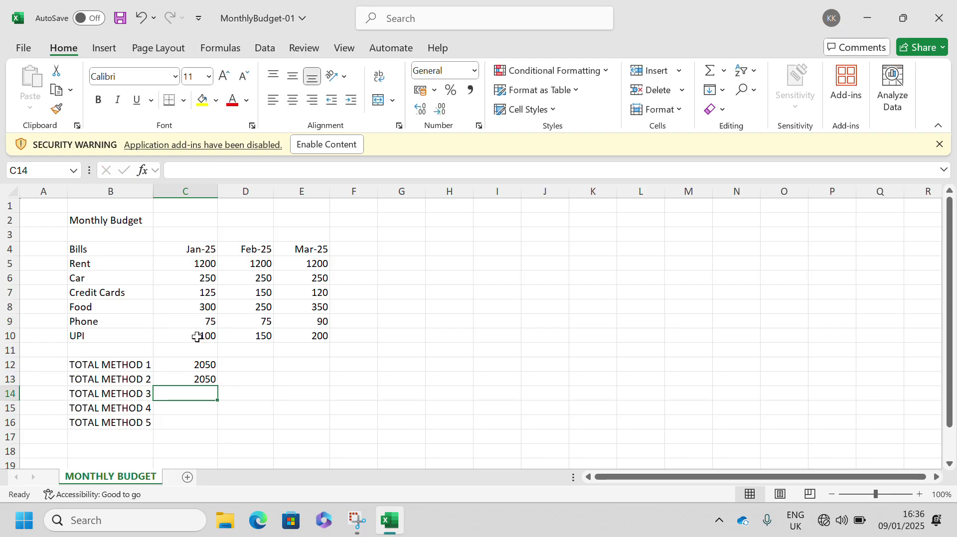
Compare the formulas in C12 and C13, and set the Jan-25 Car bill in C6 to 300.
{"action": "left_click", "coordinate": [198, 378]}
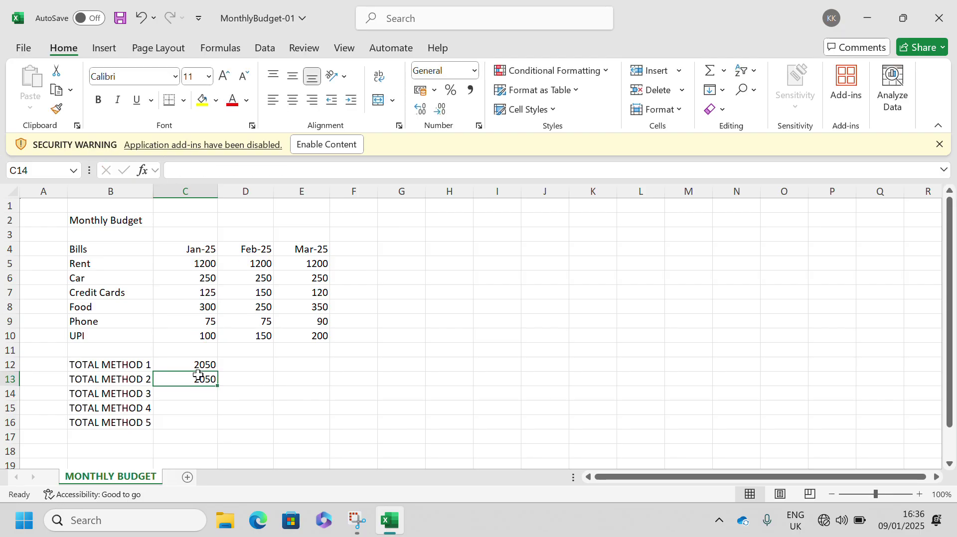
{"action": "left_click", "coordinate": [204, 367]}
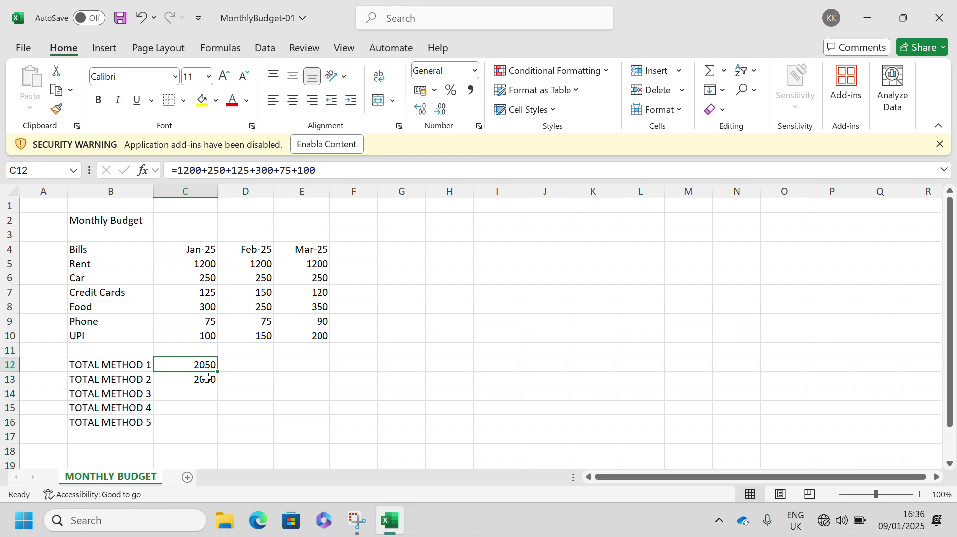
{"action": "left_click", "coordinate": [207, 378]}
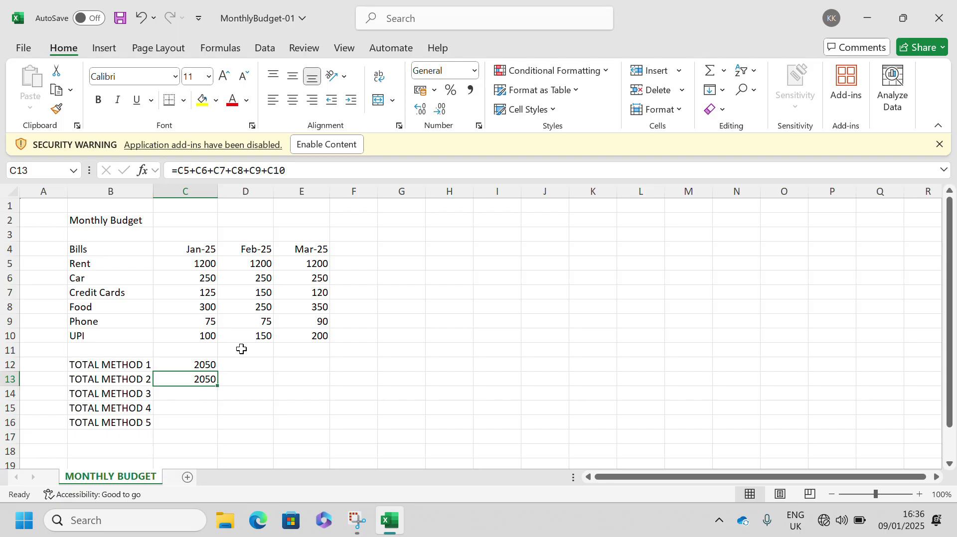
{"action": "left_click", "coordinate": [202, 278]}
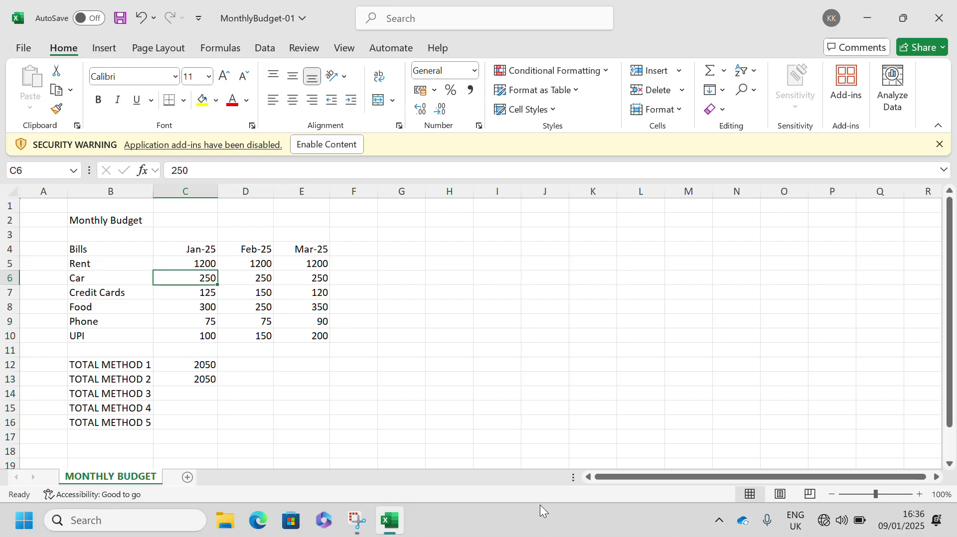
{"action": "key", "text": "F2"}
{"action": "type", "text": "300"}
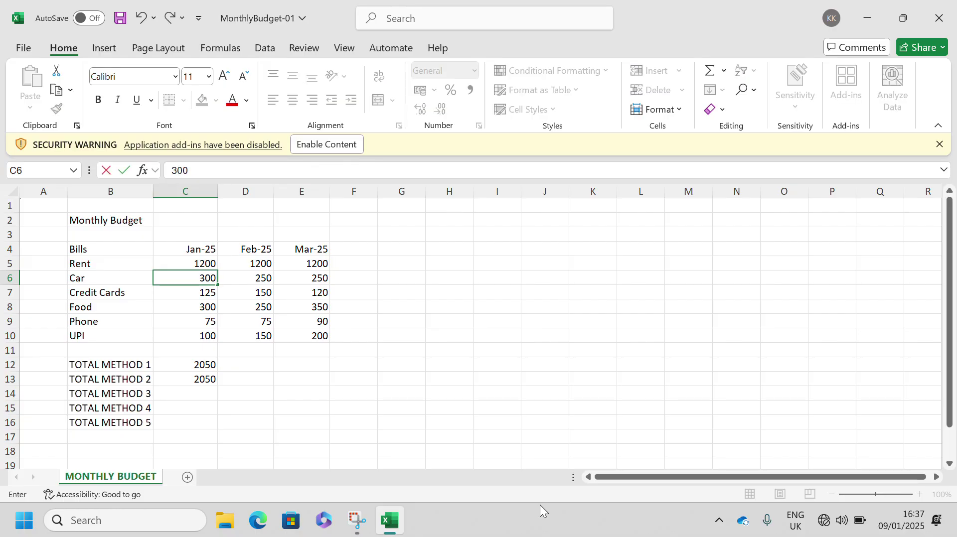
{"action": "key", "text": "Return"}
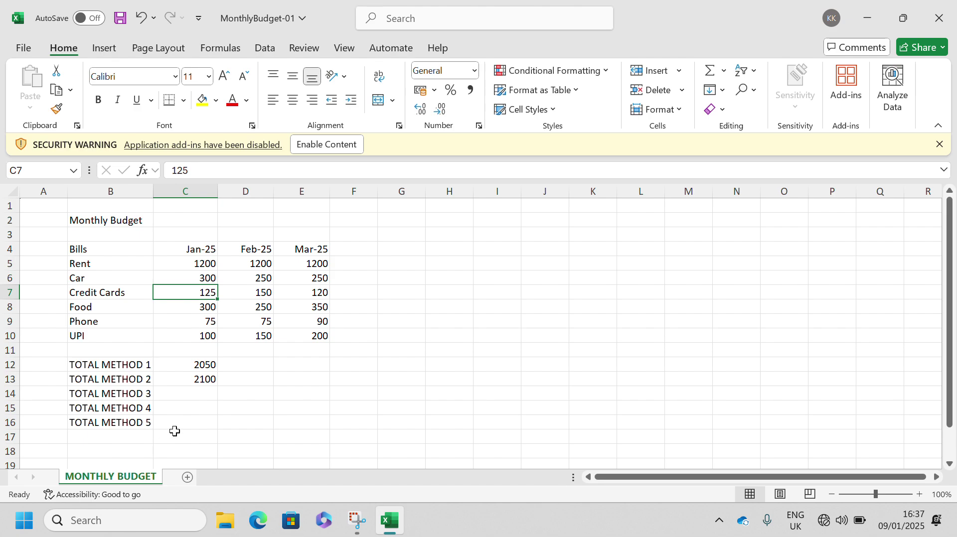
Check the method 1 and method 2 totals again and restore the Jan-25 Car bill in C6 to 250.
{"action": "left_click", "coordinate": [207, 368]}
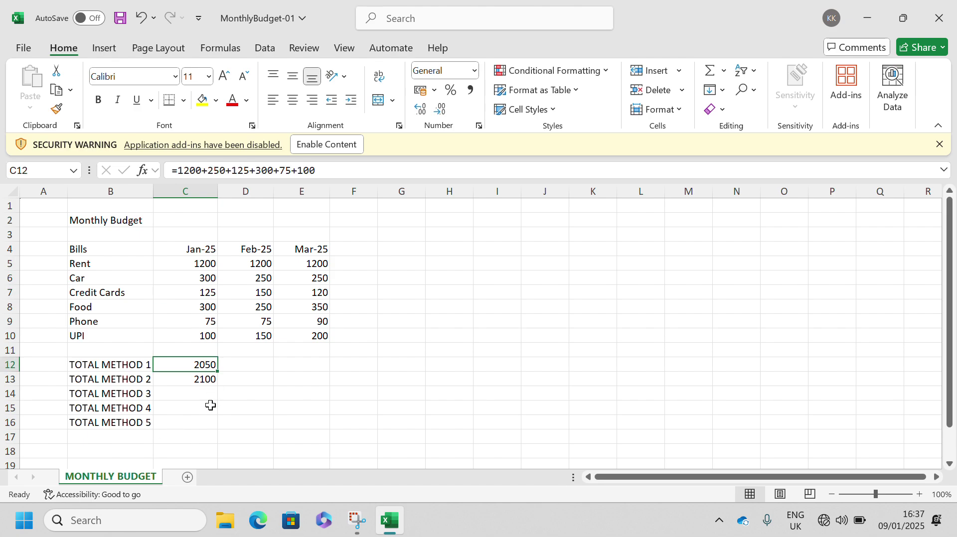
{"action": "left_click", "coordinate": [197, 381]}
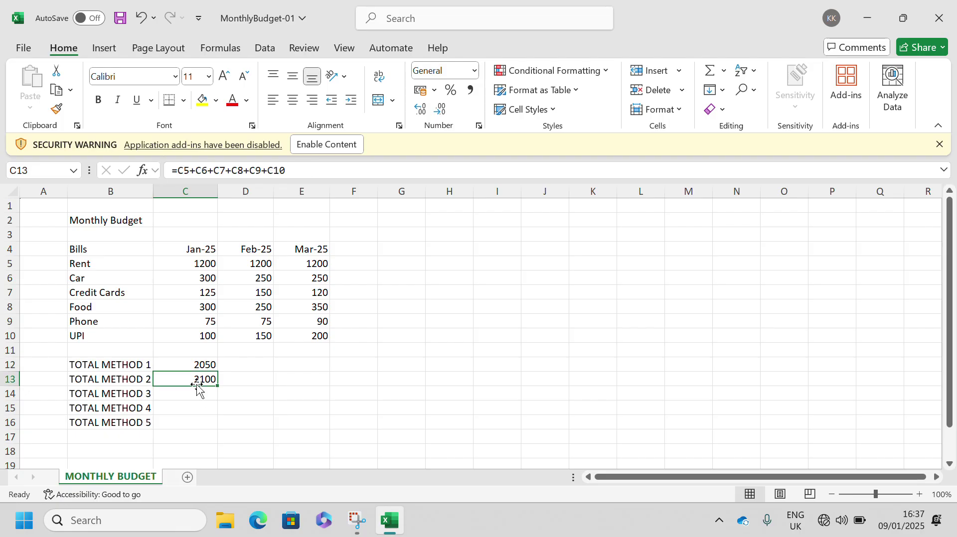
{"action": "left_click", "coordinate": [202, 358]}
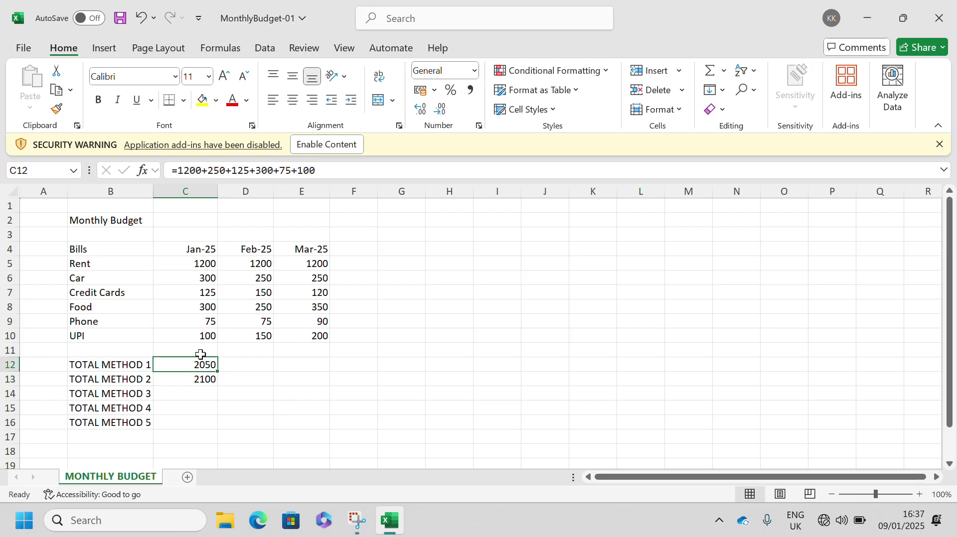
{"action": "left_click", "coordinate": [203, 281]}
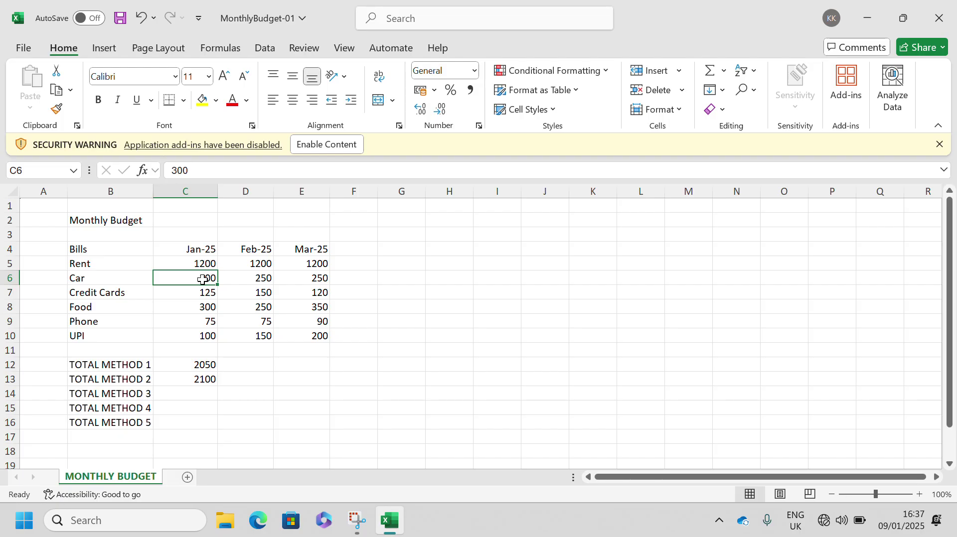
{"action": "left_click", "coordinate": [215, 365]}
{"action": "left_click", "coordinate": [202, 280]}
{"action": "key", "text": "F2"}
{"action": "type", "text": "250"}
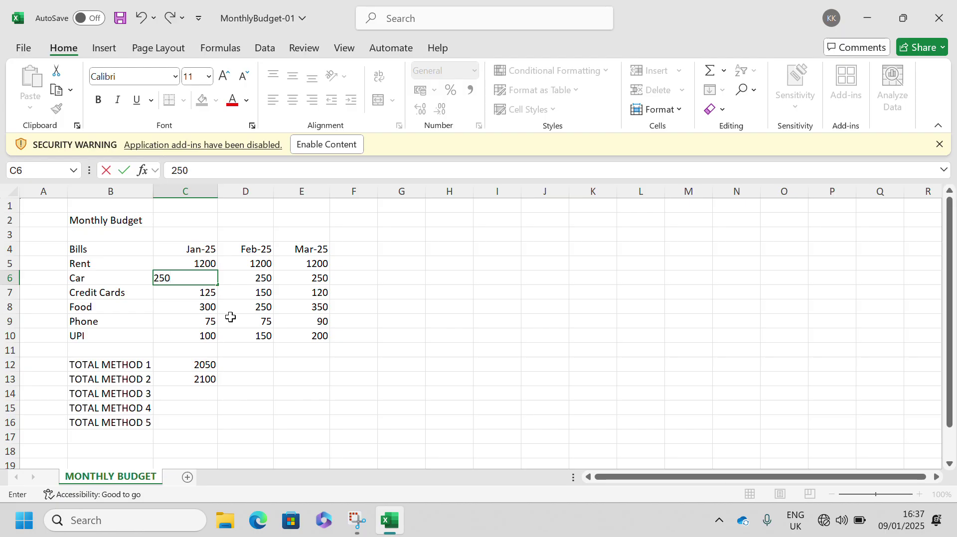
{"action": "left_click", "coordinate": [255, 405]}
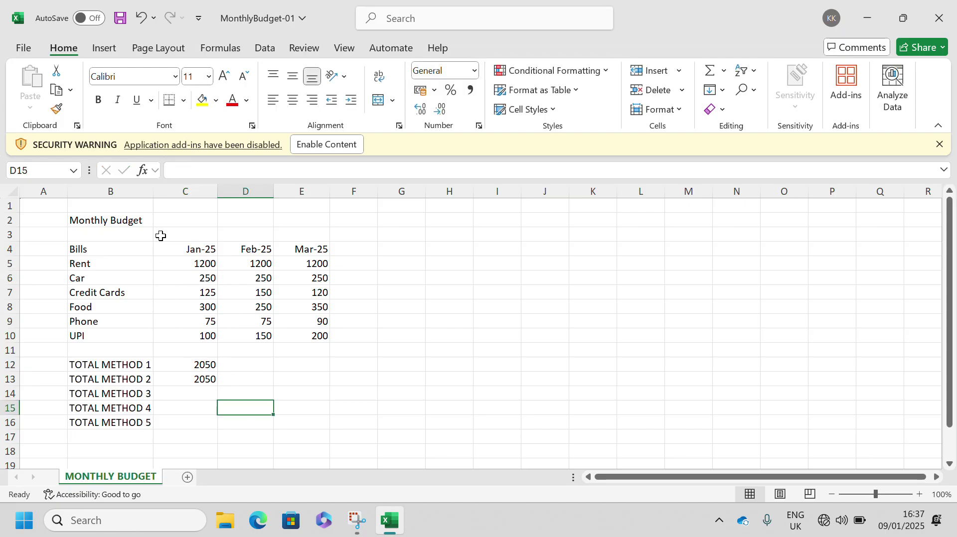
{"action": "scroll", "coordinate": [138, 415], "scroll_direction": "down", "scroll_amount": 5}
{"action": "scroll", "coordinate": [138, 417], "scroll_direction": "down", "scroll_amount": 20}
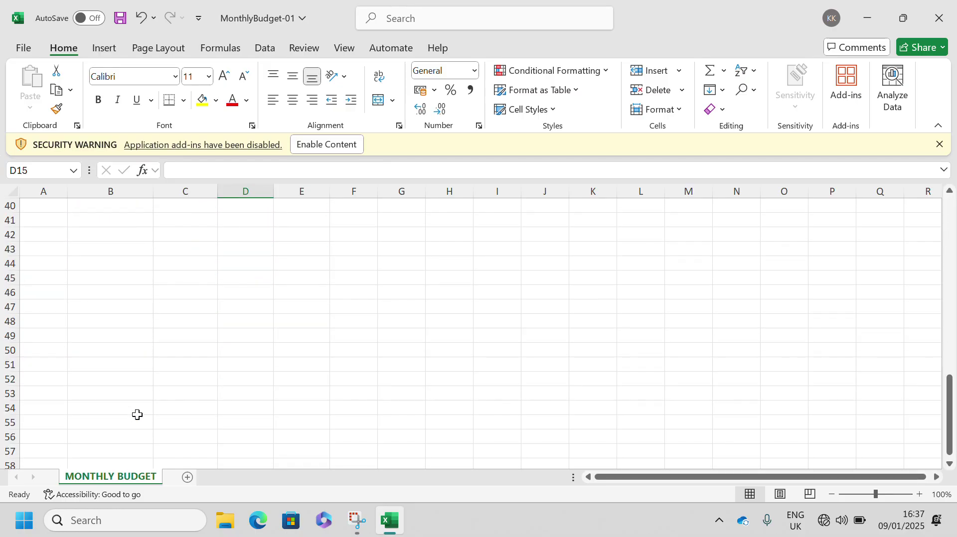
{"action": "scroll", "coordinate": [138, 414], "scroll_direction": "up", "scroll_amount": 20}
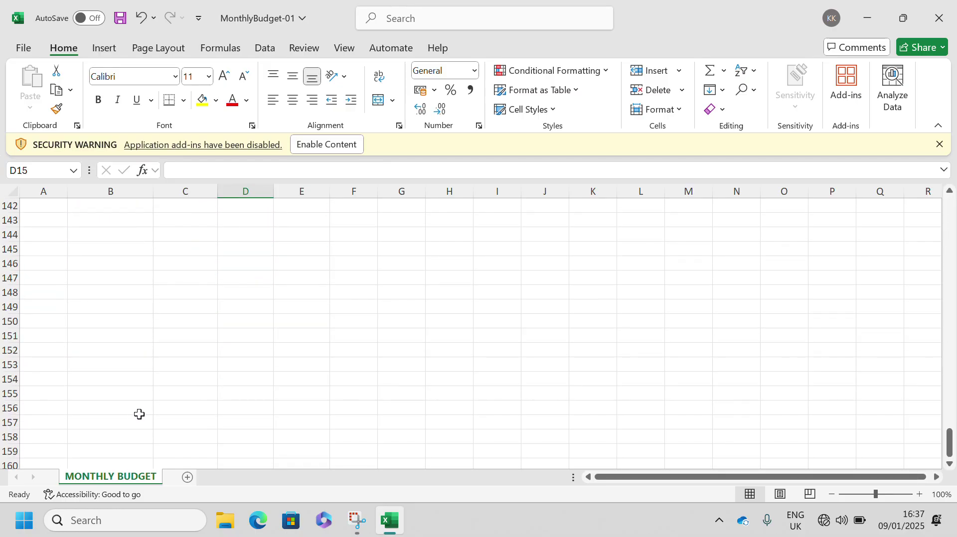
{"action": "scroll", "coordinate": [166, 367], "scroll_direction": "up", "scroll_amount": 9}
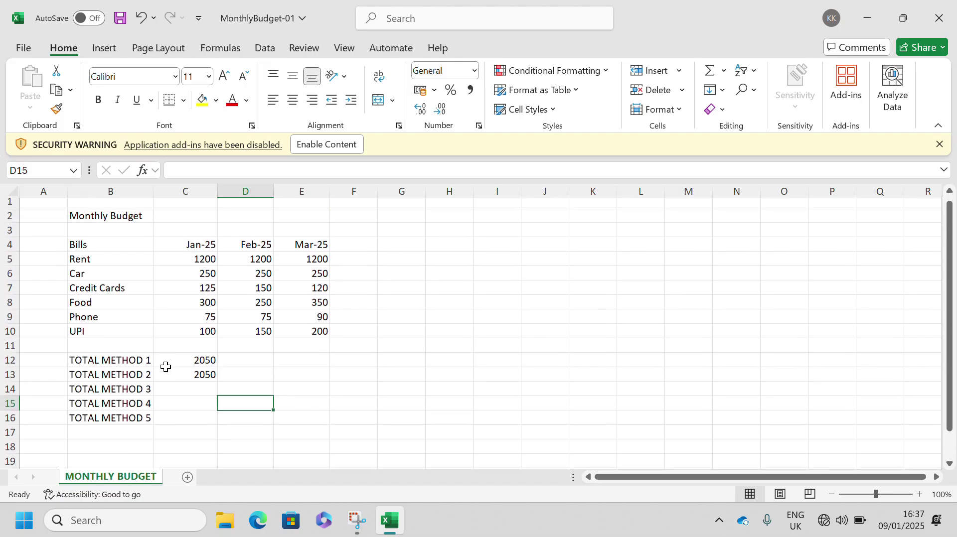
Insert an AutoSum formula for the method 3 Jan-25 total in C14.
{"action": "left_click", "coordinate": [177, 398]}
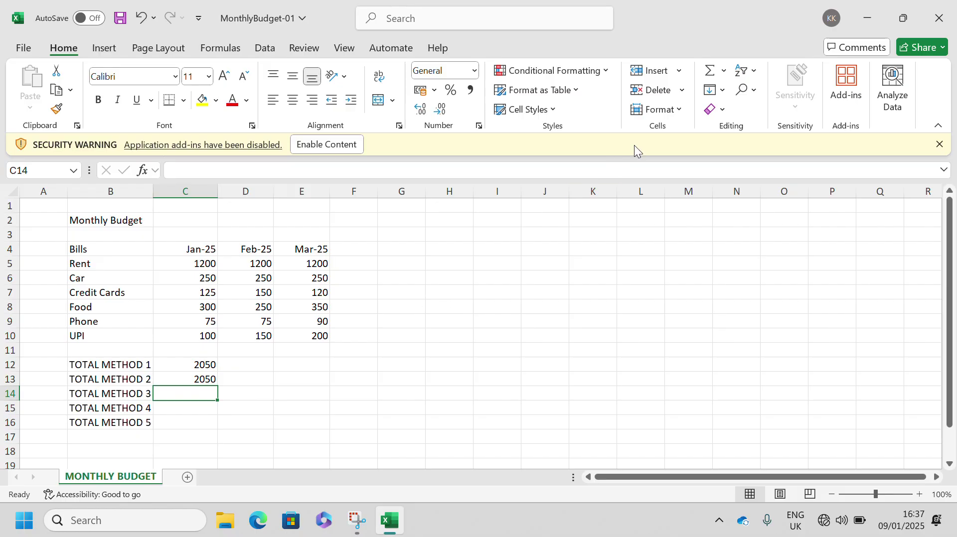
{"action": "left_click", "coordinate": [710, 71]}
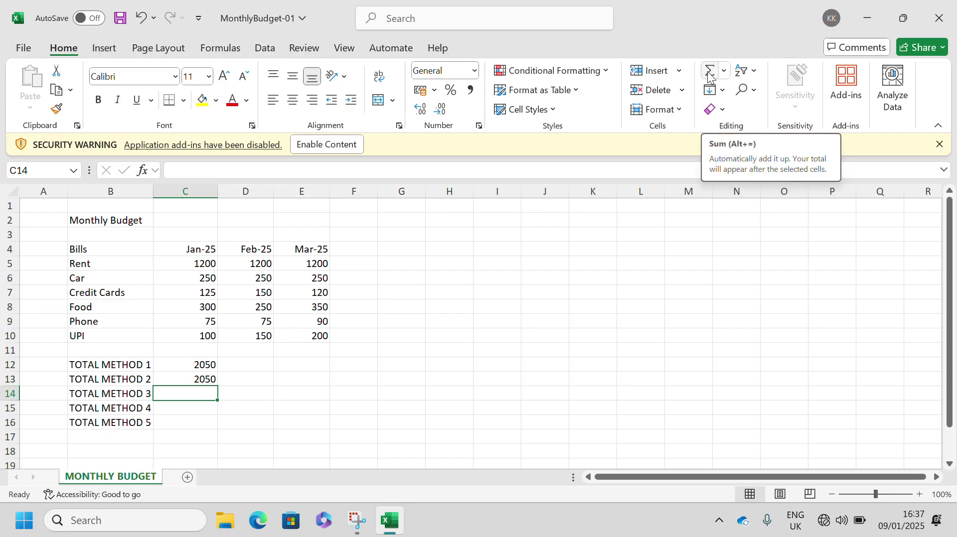
{"action": "left_click", "coordinate": [724, 71]}
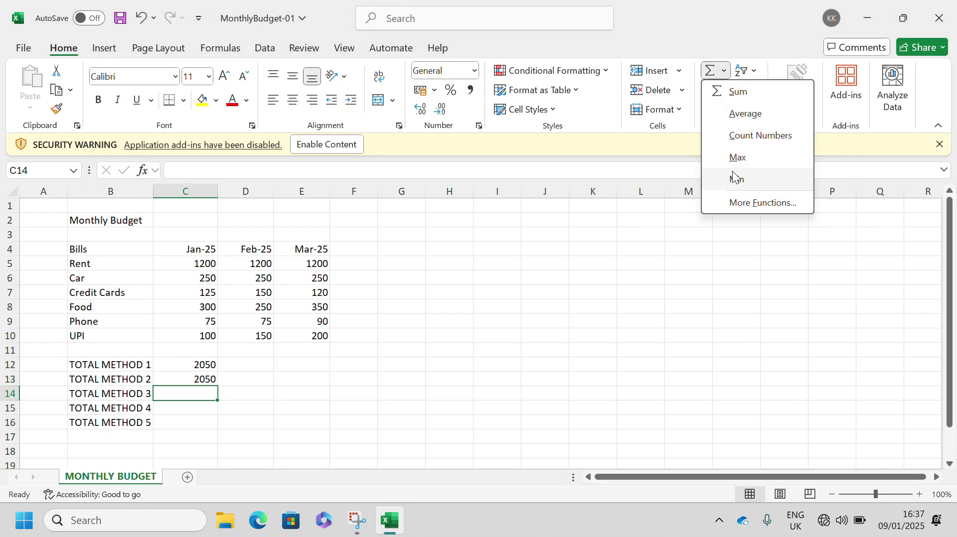
{"action": "left_click", "coordinate": [713, 74]}
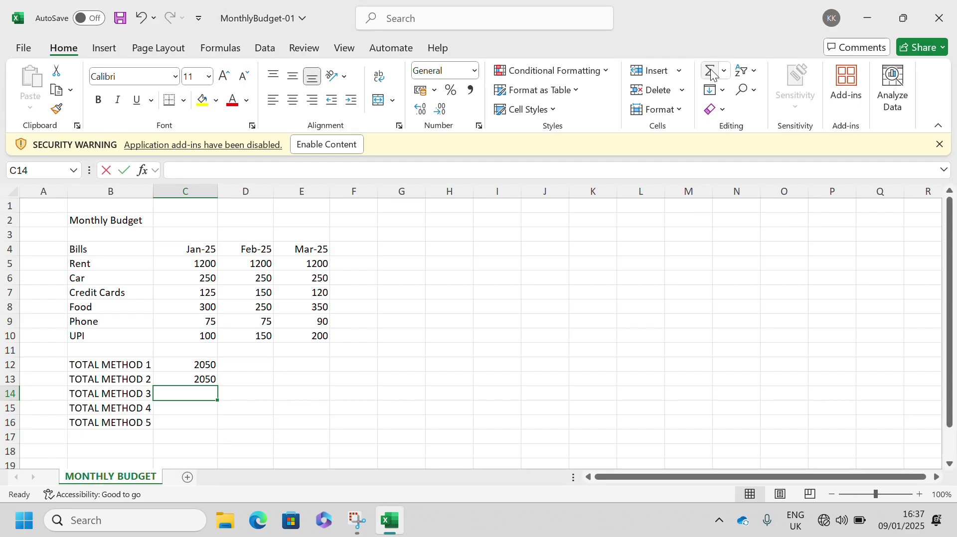
{"action": "left_click", "coordinate": [713, 73]}
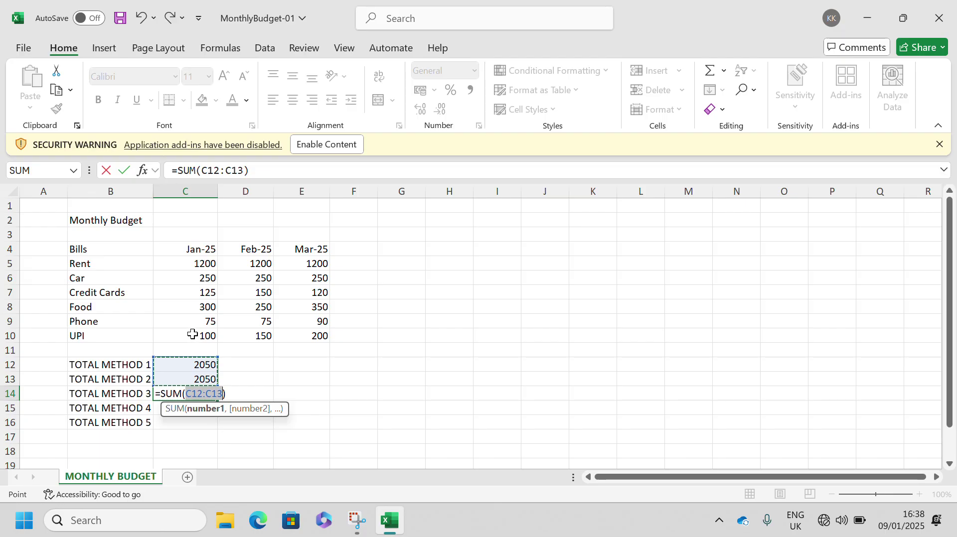
Correct the method 3 sum range in C14 so the formula reads =SUM(C5:C10), and enter it.
{"action": "left_click", "coordinate": [190, 395]}
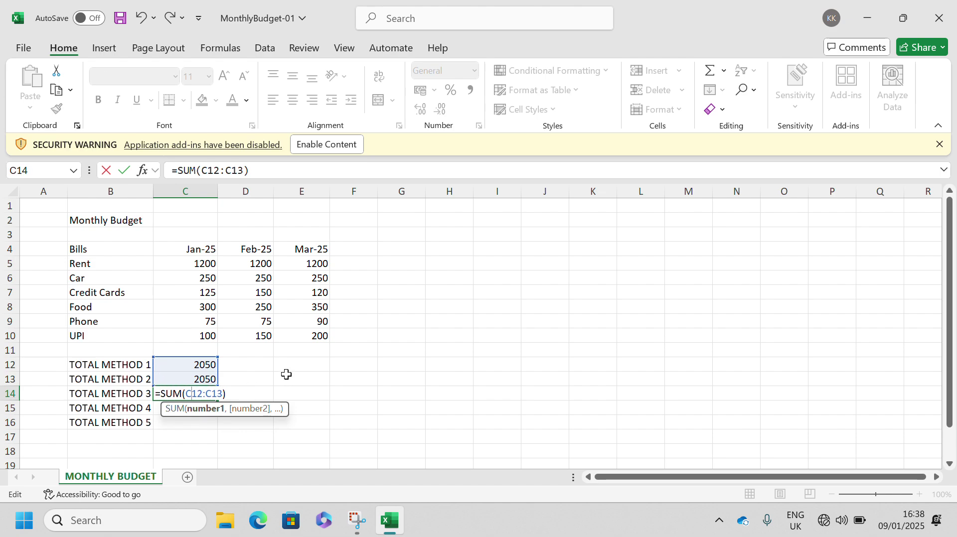
{"action": "key", "text": "Delete"}
{"action": "key", "text": "Delete"}
{"action": "type", "text": "5"}
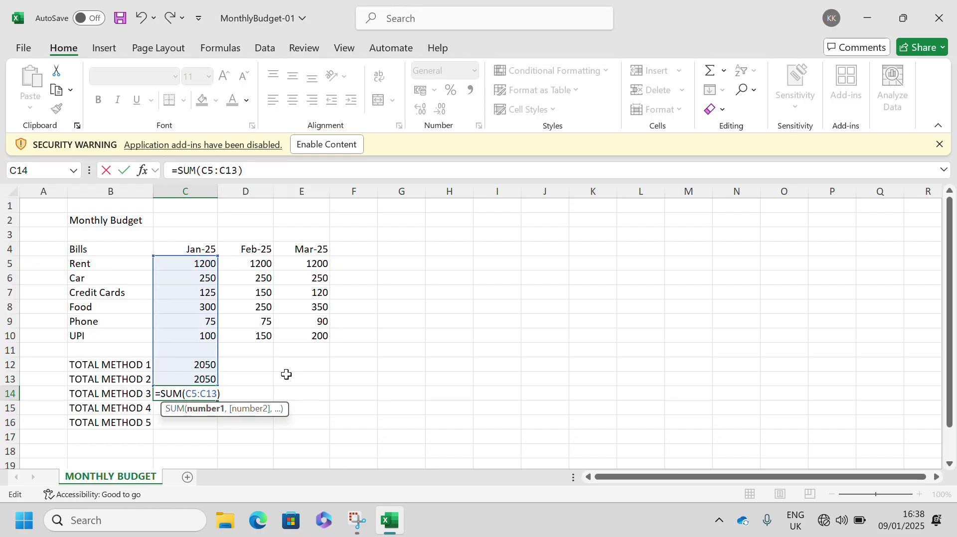
{"action": "key", "text": "Delete"}
{"action": "key", "text": "Delete"}
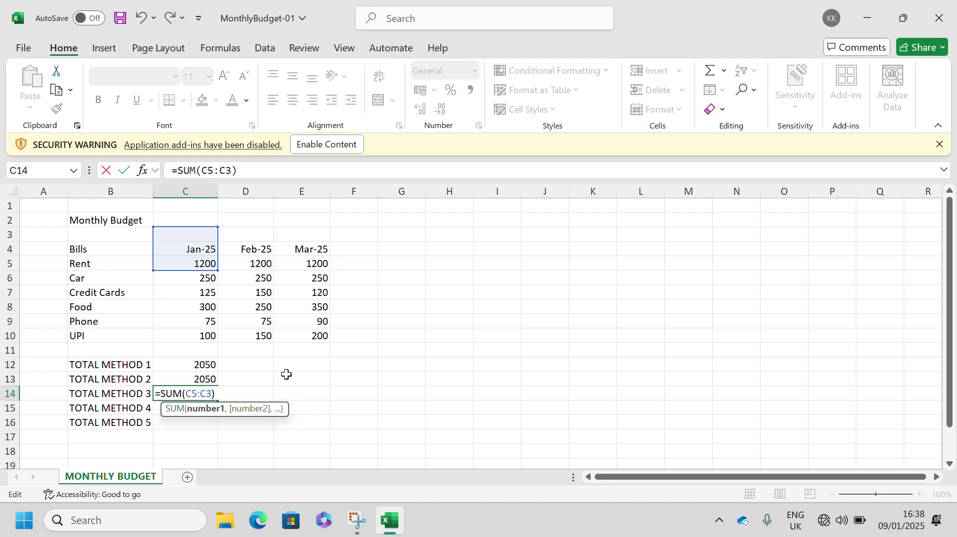
{"action": "type", "text": "1"}
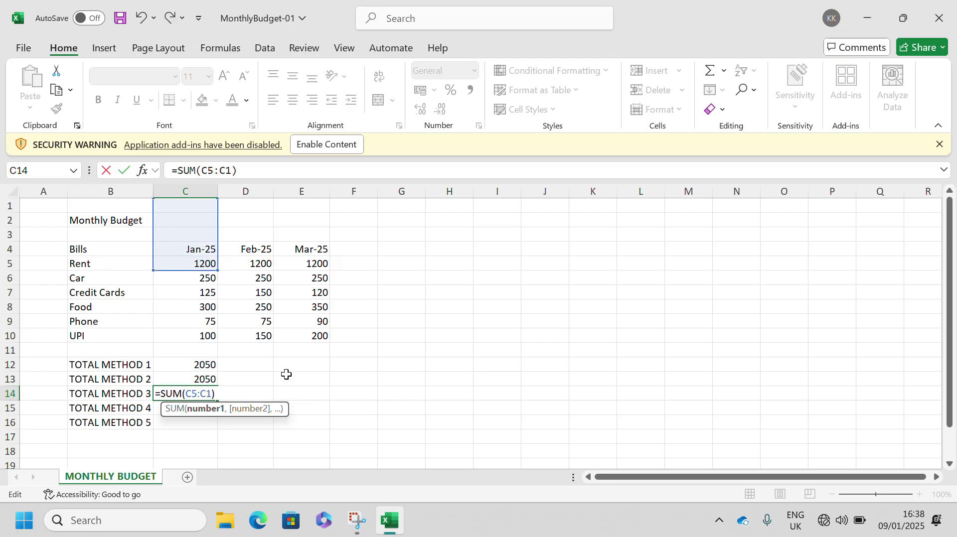
{"action": "type", "text": "0"}
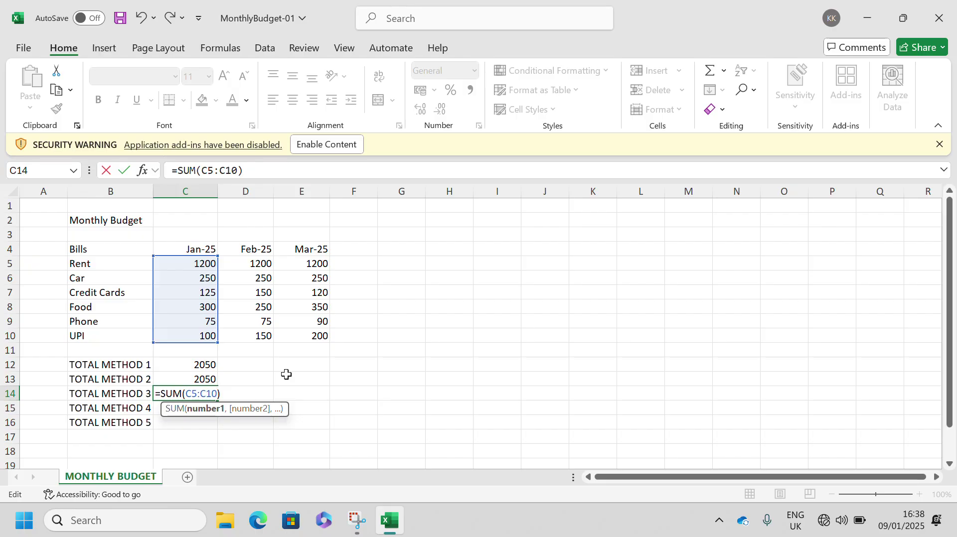
{"action": "key", "text": "Return"}
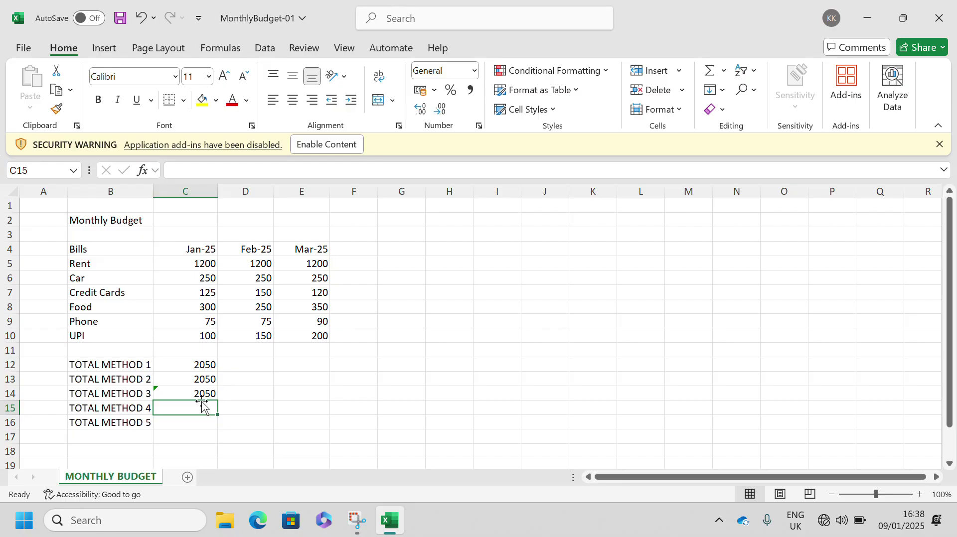
Total the Jan-25 bills for method 4 in C15 by writing the SUM function manually as =SUM(C5:C10).
{"action": "type", "text": "="}
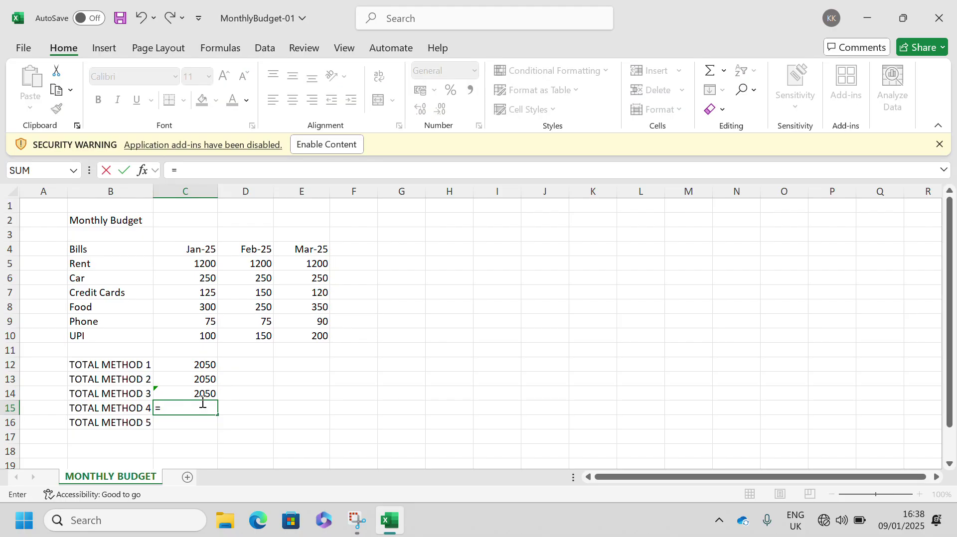
{"action": "type", "text": "SUM"}
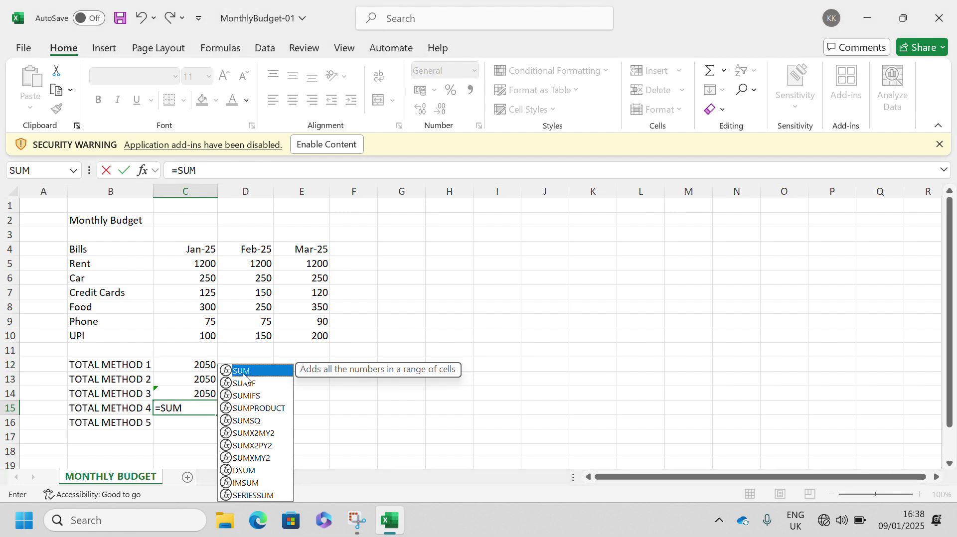
{"action": "double_click", "coordinate": [244, 374]}
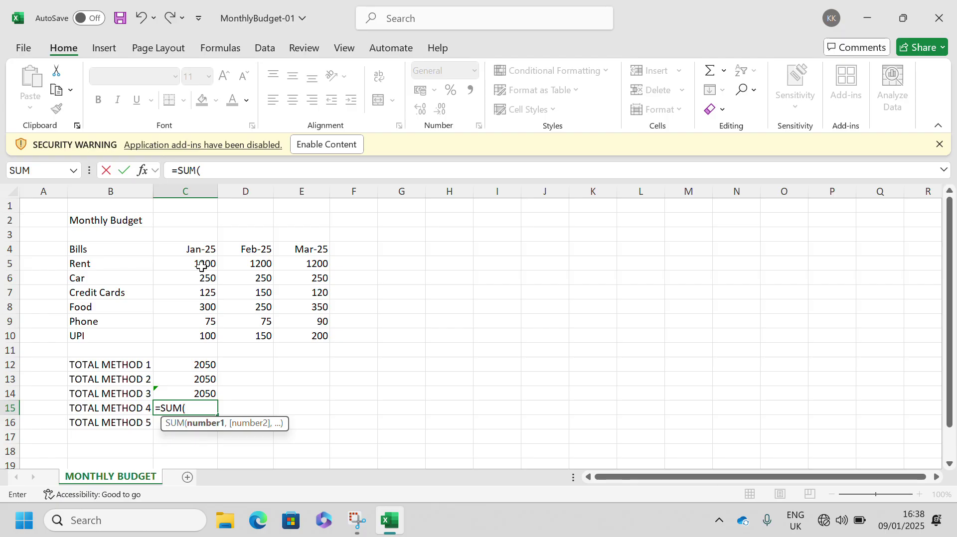
{"action": "left_click_drag", "start_coordinate": [201, 267], "coordinate": [199, 339]}
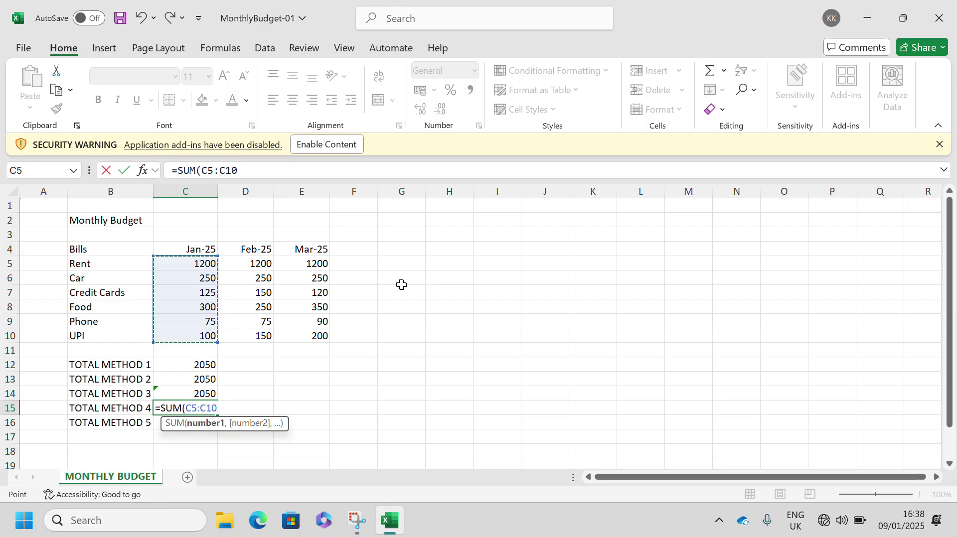
{"action": "type", "text": ")"}
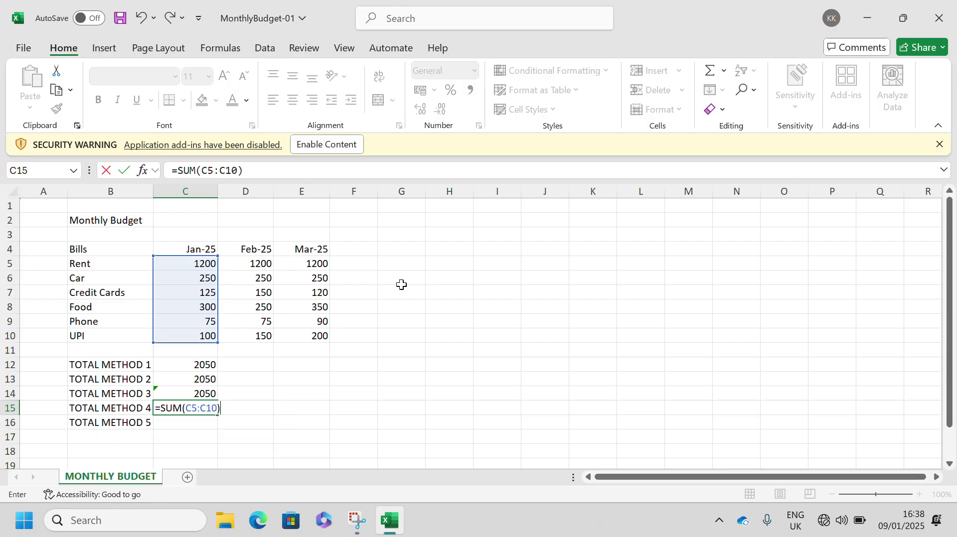
{"action": "key", "text": "Return"}
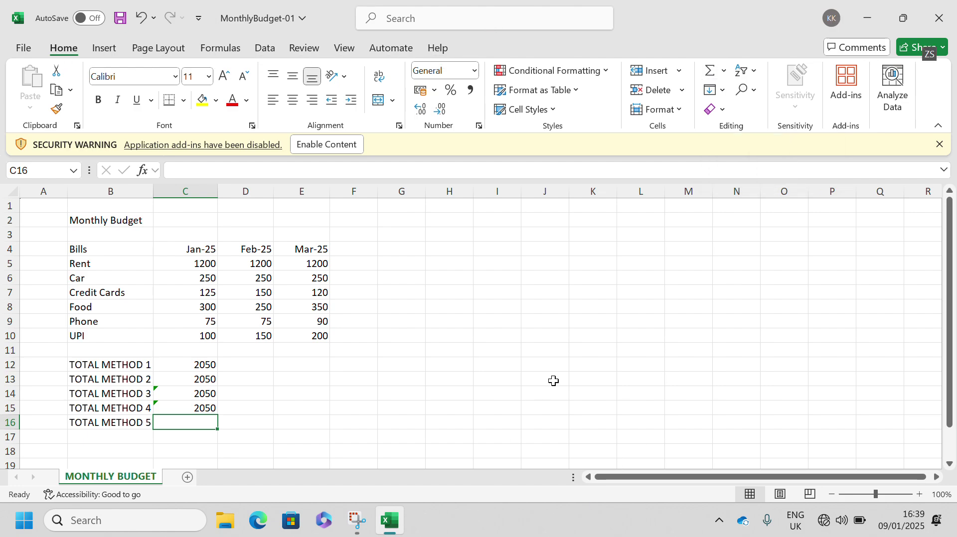
Total the Jan-25 bills for method 5 in C16 using AutoSum with the range C5:C10.
{"action": "key", "text": "alt+equal"}
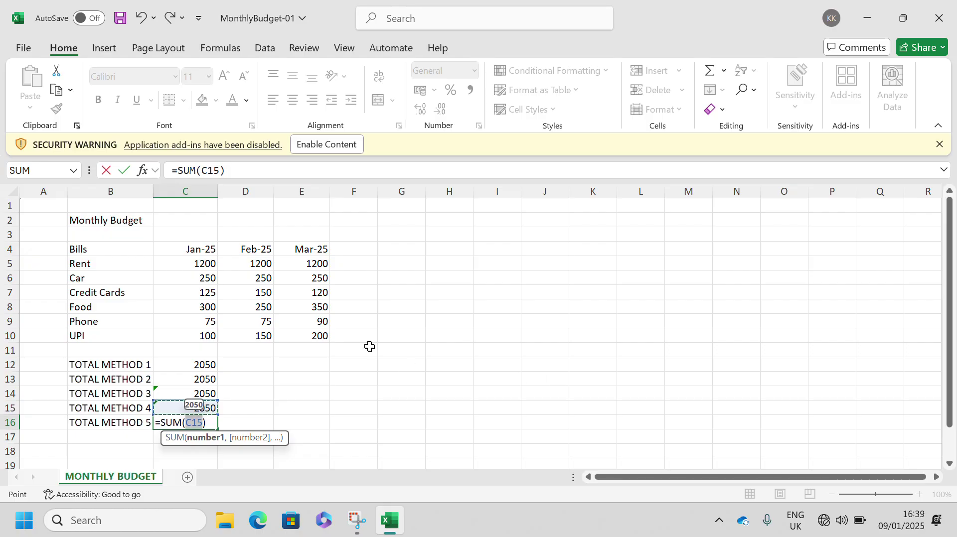
{"action": "left_click", "coordinate": [196, 265]}
{"action": "left_click_drag", "start_coordinate": [196, 265], "coordinate": [200, 333]}
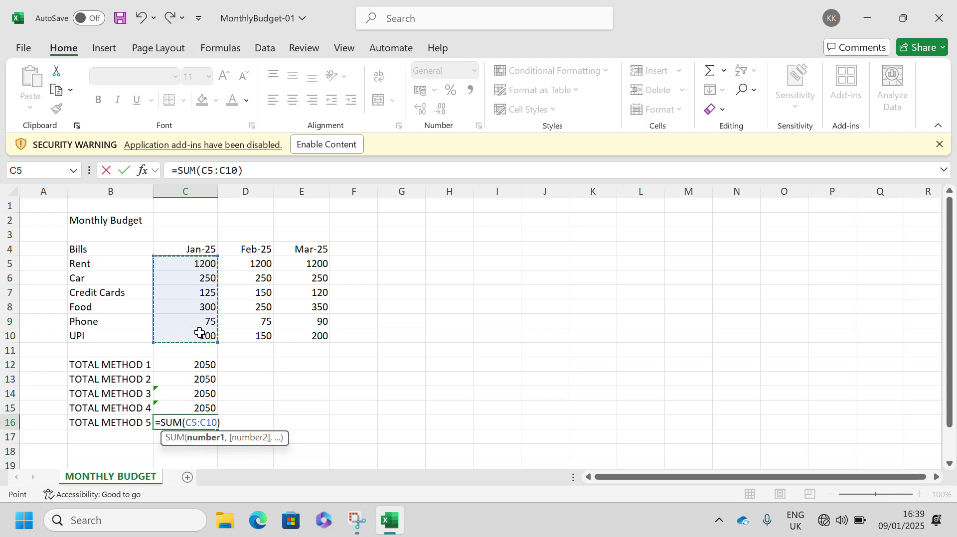
{"action": "key", "text": "Return"}
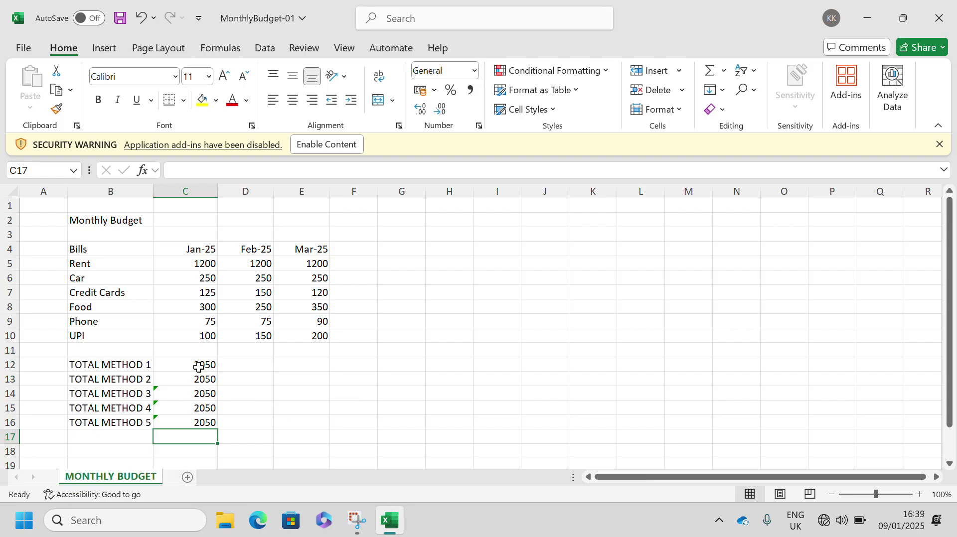
Copy the five Jan-25 total formulas in C12:C16 to the Feb-25 and Mar-25 columns, starting at D12 and E12.
{"action": "left_click_drag", "start_coordinate": [198, 368], "coordinate": [198, 419]}
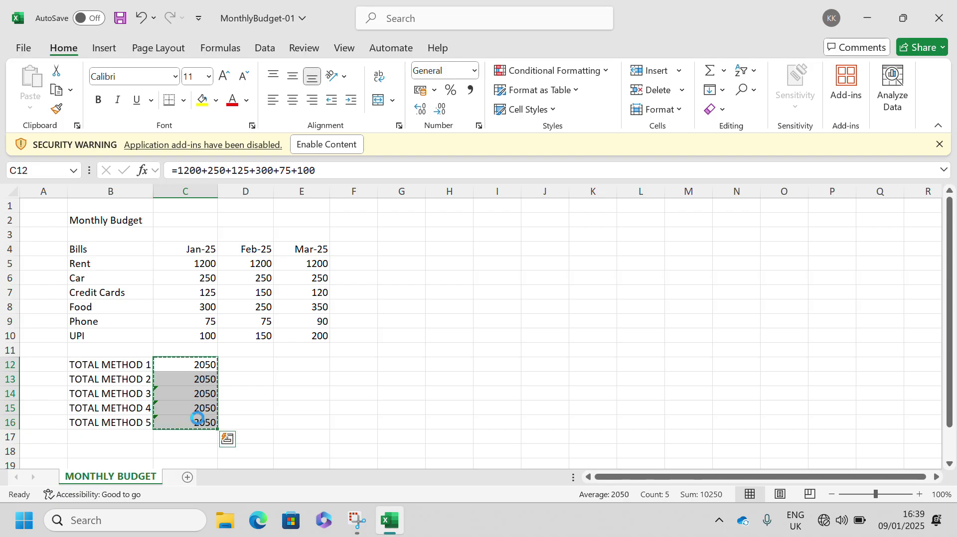
{"action": "left_click", "coordinate": [236, 368]}
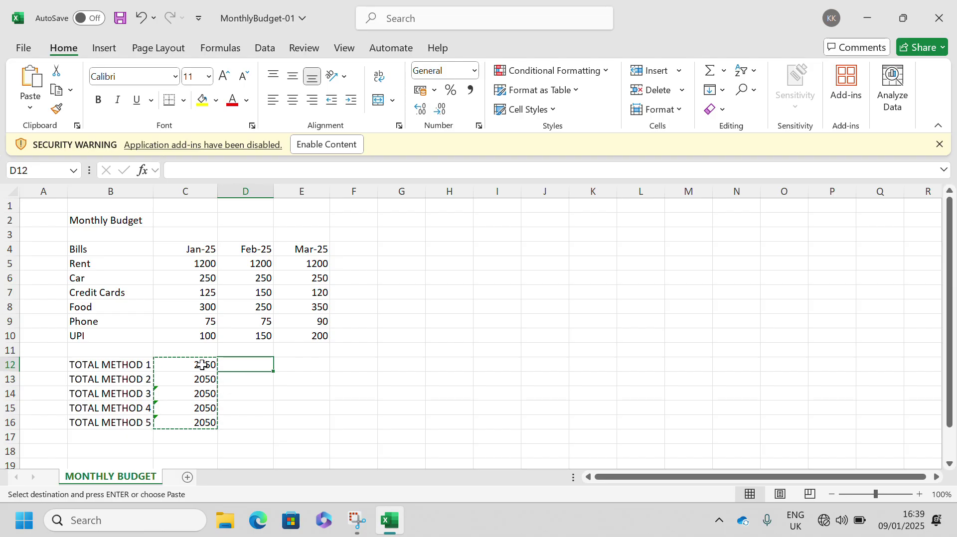
{"action": "left_click_drag", "start_coordinate": [201, 365], "coordinate": [203, 417]}
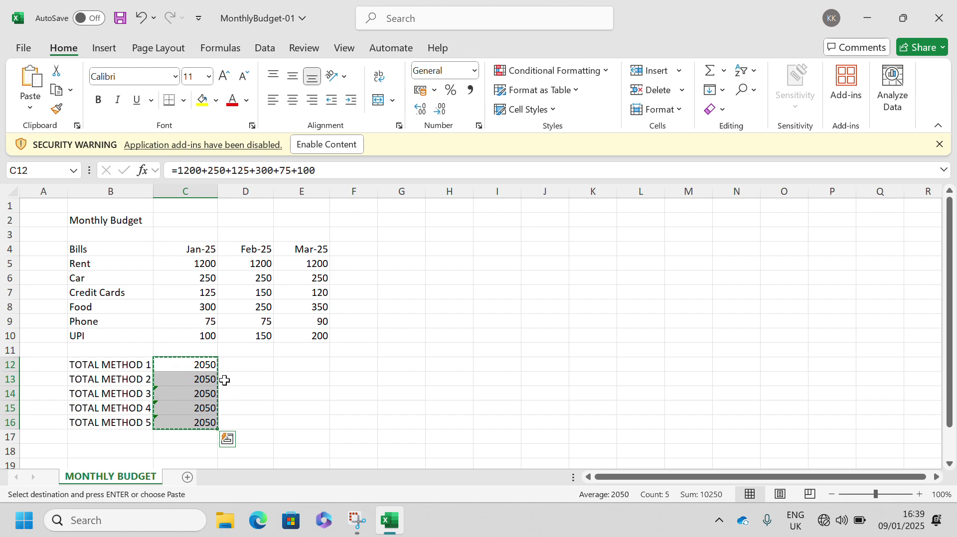
{"action": "left_click", "coordinate": [240, 368]}
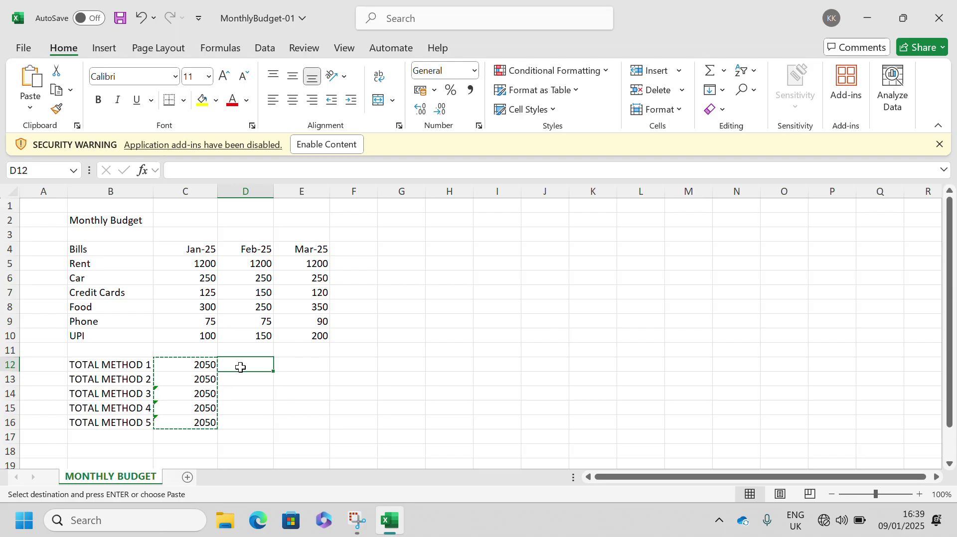
{"action": "key", "text": "ctrl+v"}
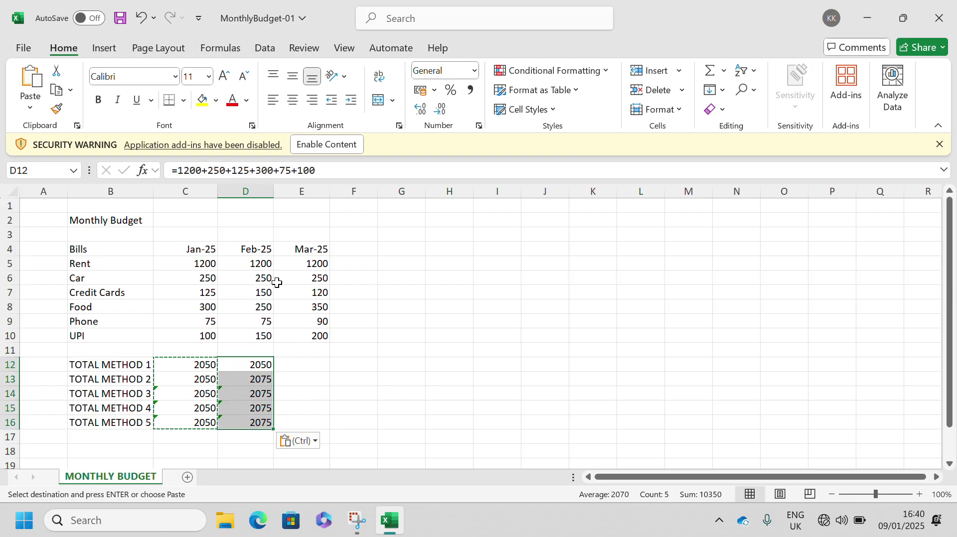
{"action": "left_click", "coordinate": [313, 363]}
{"action": "key", "text": "ctrl+v"}
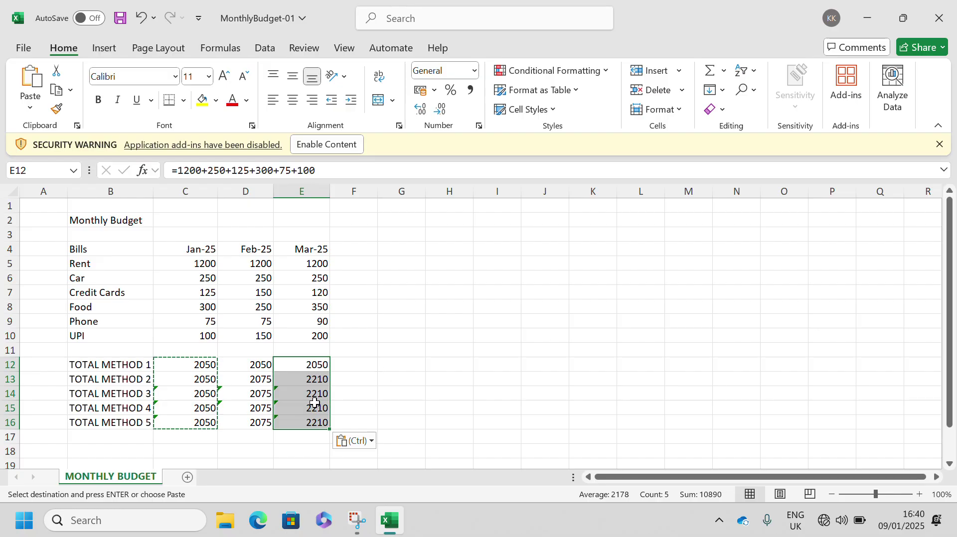
{"action": "left_click", "coordinate": [369, 379]}
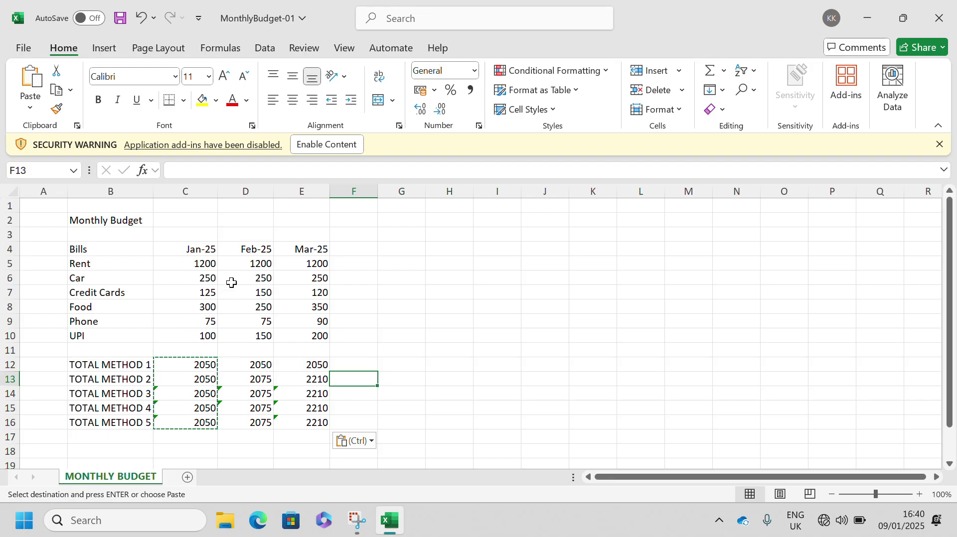
Compare the method 1 formulas in C12, D12 and E12 with the method 2 and 3 formulas in C13 and C14.
{"action": "left_click", "coordinate": [195, 365]}
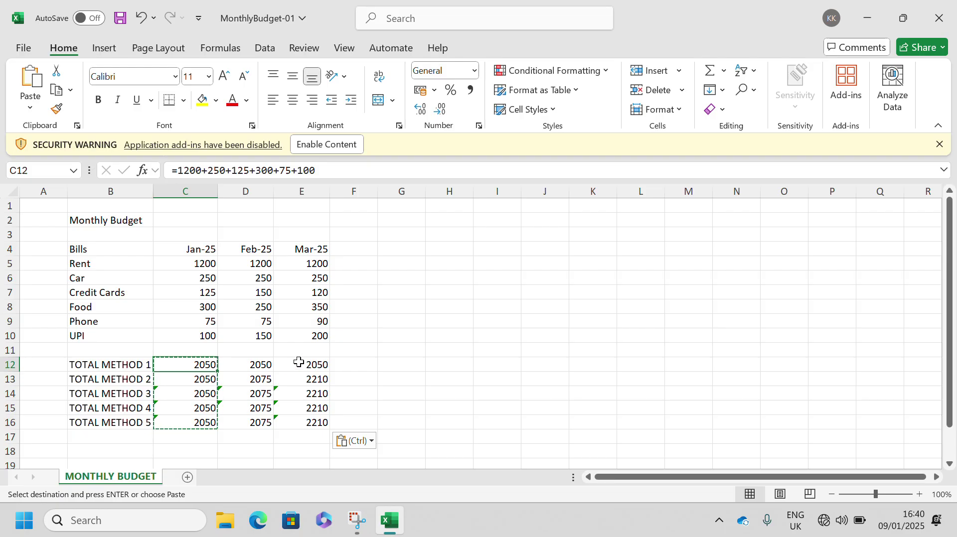
{"action": "left_click", "coordinate": [251, 365]}
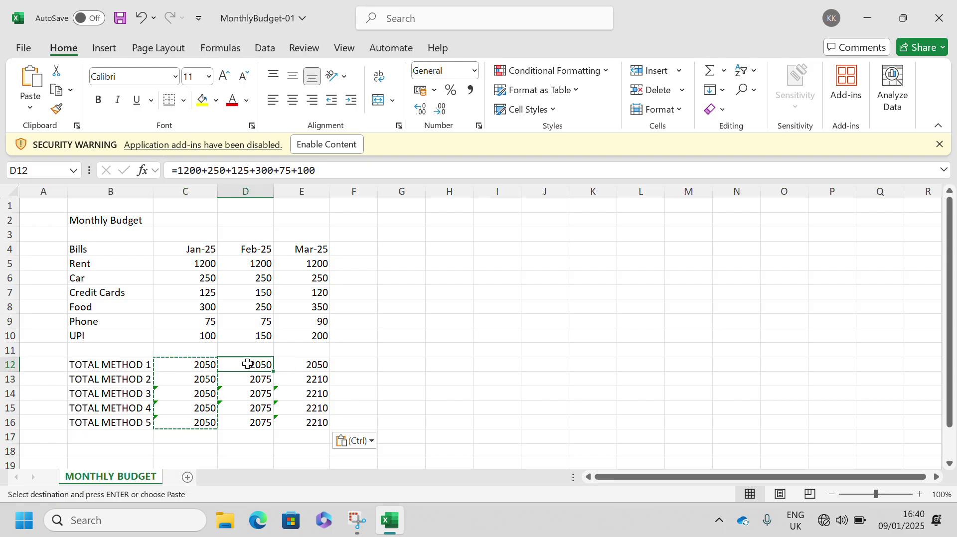
{"action": "left_click", "coordinate": [299, 365]}
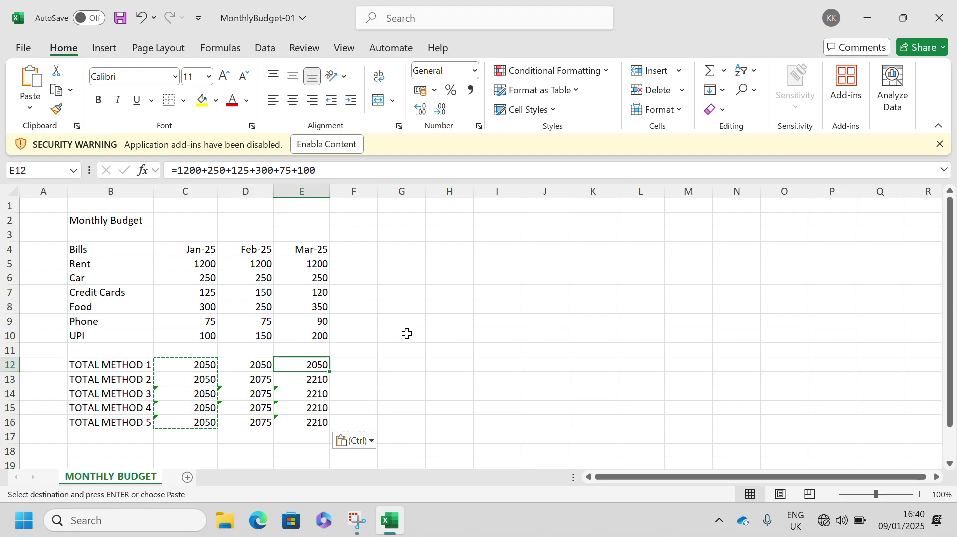
{"action": "left_click", "coordinate": [204, 363]}
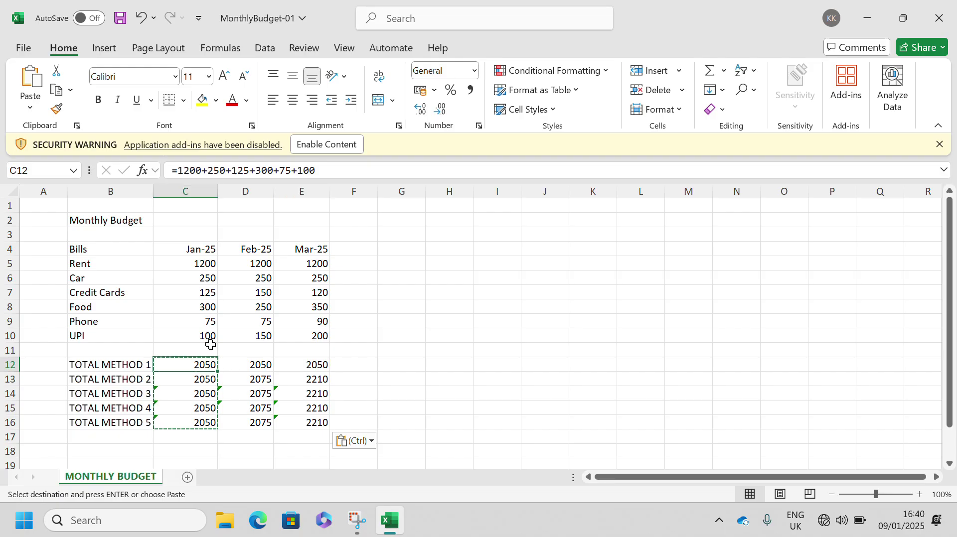
{"action": "left_click", "coordinate": [207, 380]}
{"action": "left_click", "coordinate": [204, 392]}
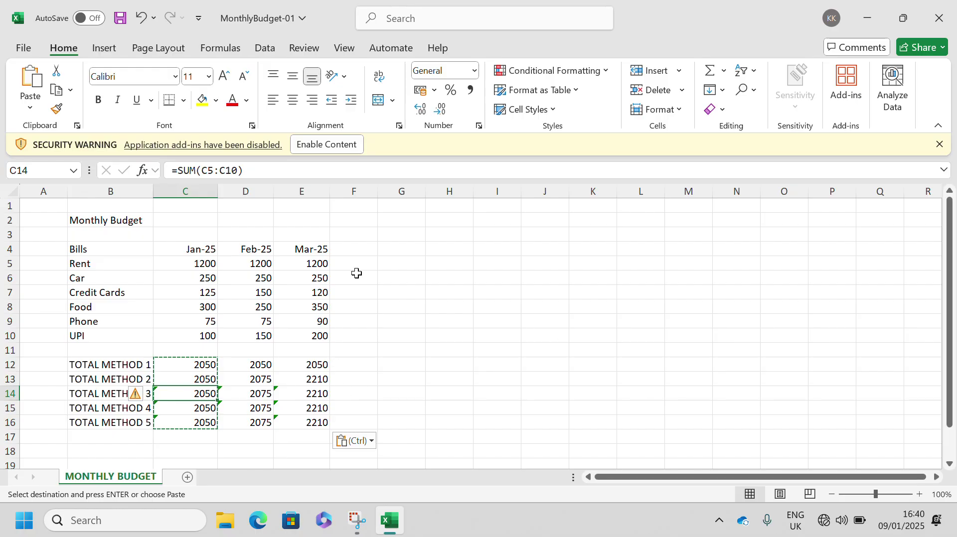
{"action": "left_click_drag", "start_coordinate": [237, 365], "coordinate": [294, 364]}
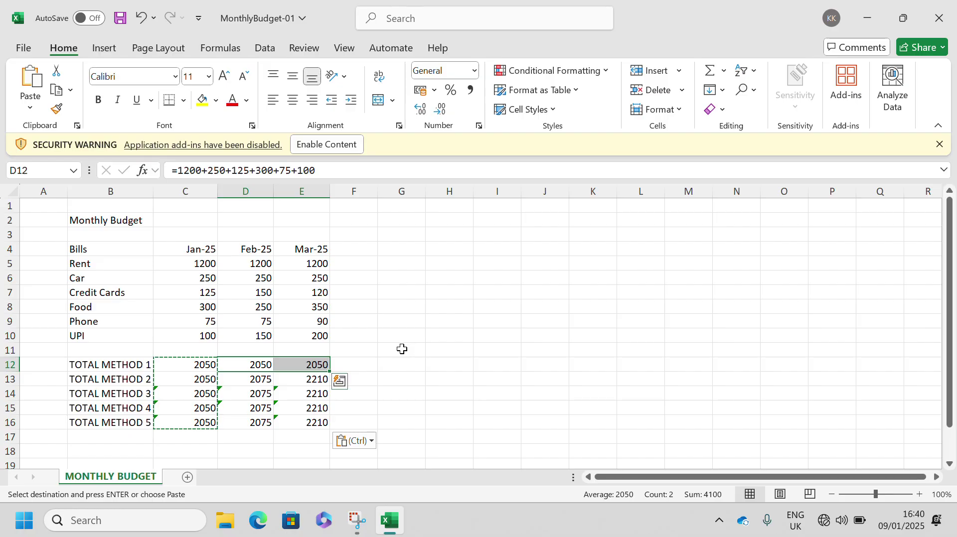
Enter the label CELL REFERENCE in H5, beside the budget table.
{"action": "left_click", "coordinate": [444, 261]}
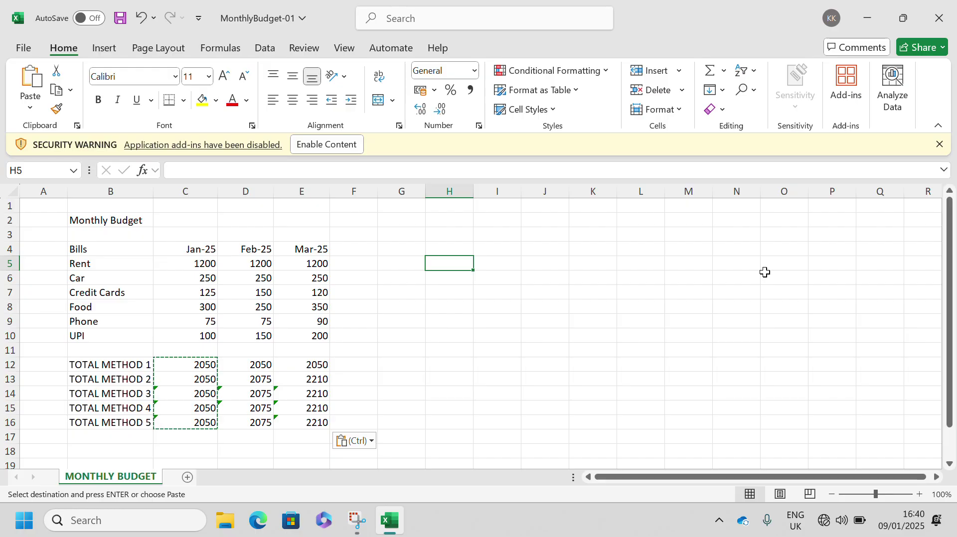
{"action": "type", "text": "cE"}
{"action": "key", "text": "BackSpace"}
{"action": "key", "text": "BackSpace"}
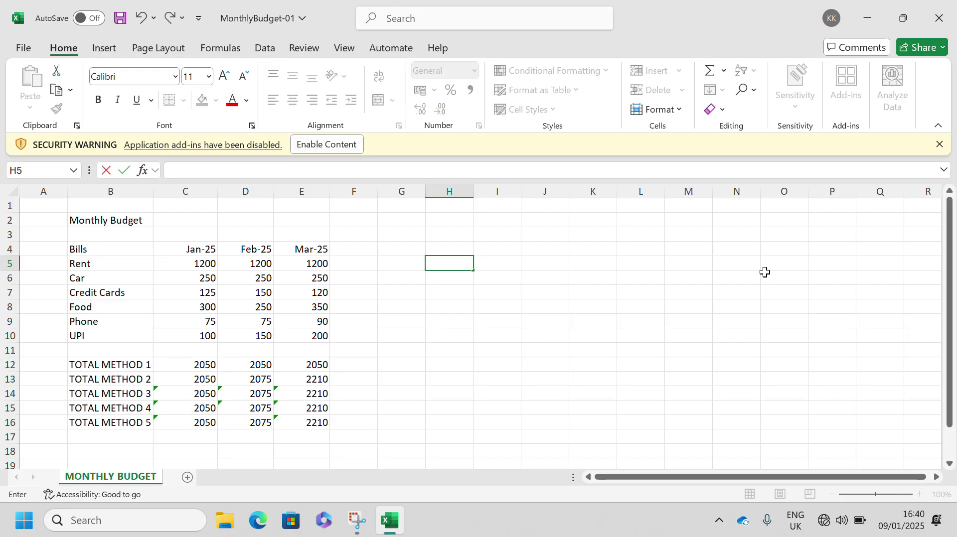
{"action": "type", "text": "CELL R"}
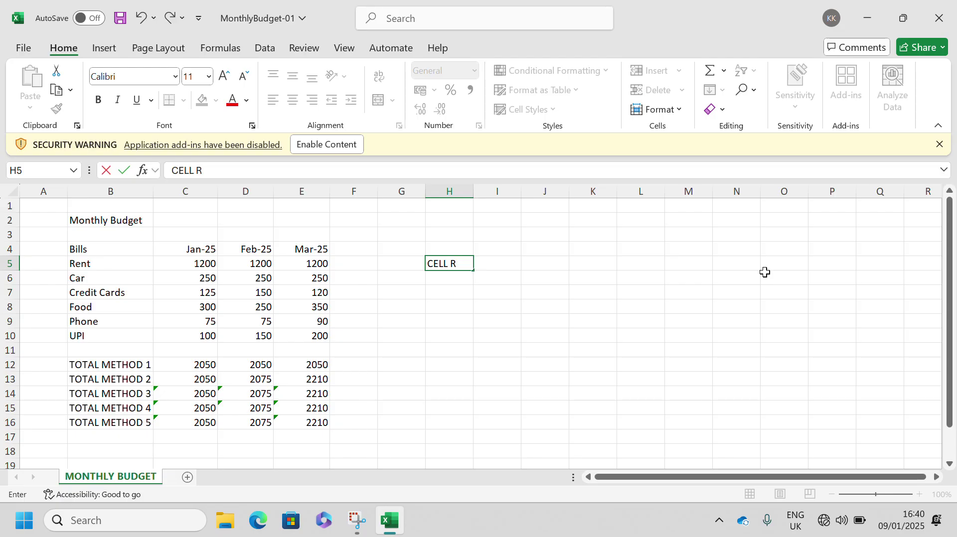
{"action": "type", "text": "EFERENCE"}
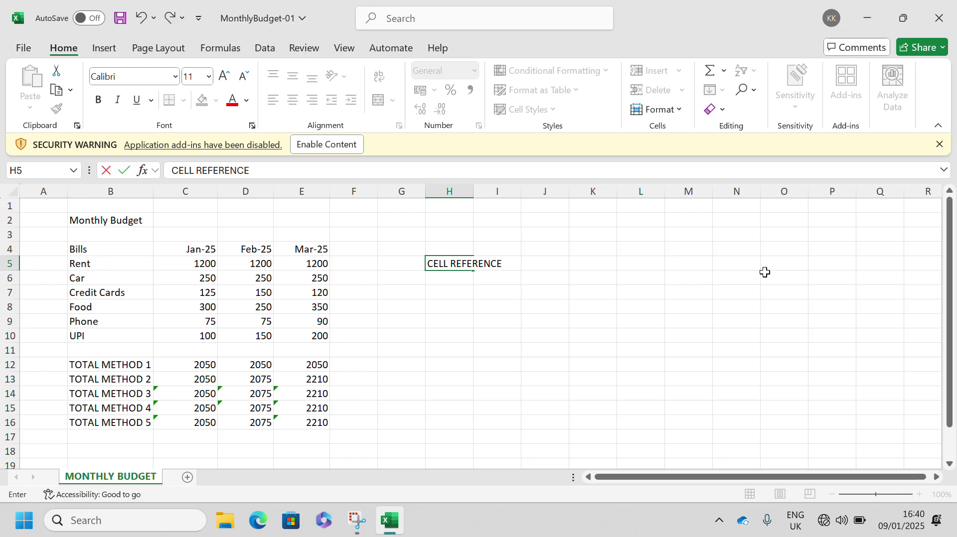
{"action": "key", "text": "Return"}
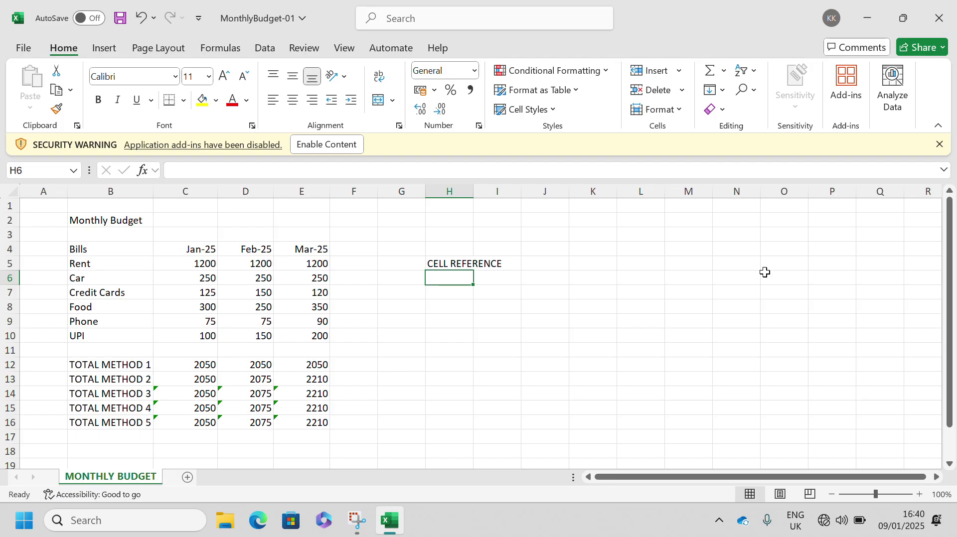
Enter the label CELL ABSOLUTE REFERENCE in H6.
{"action": "type", "text": "CELL "}
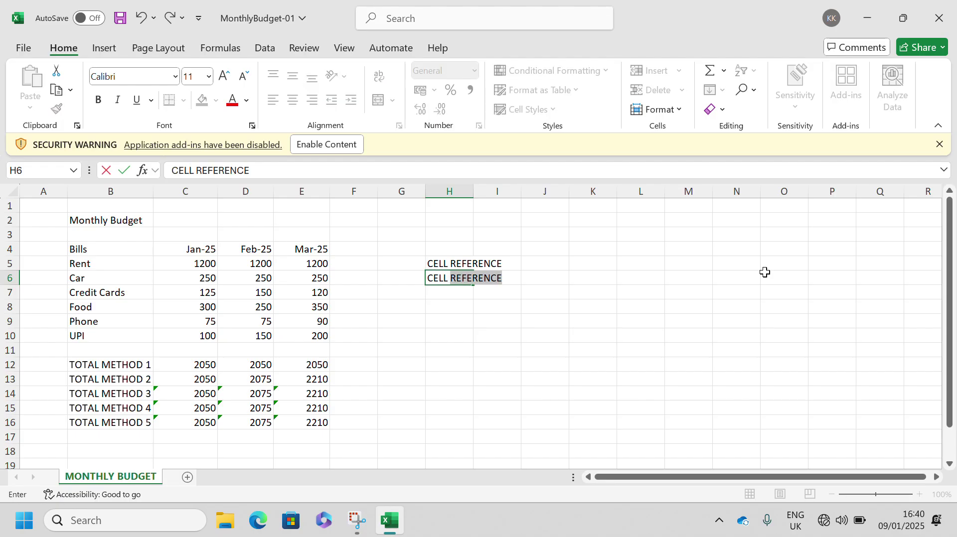
{"action": "type", "text": "ABSOLUTE"}
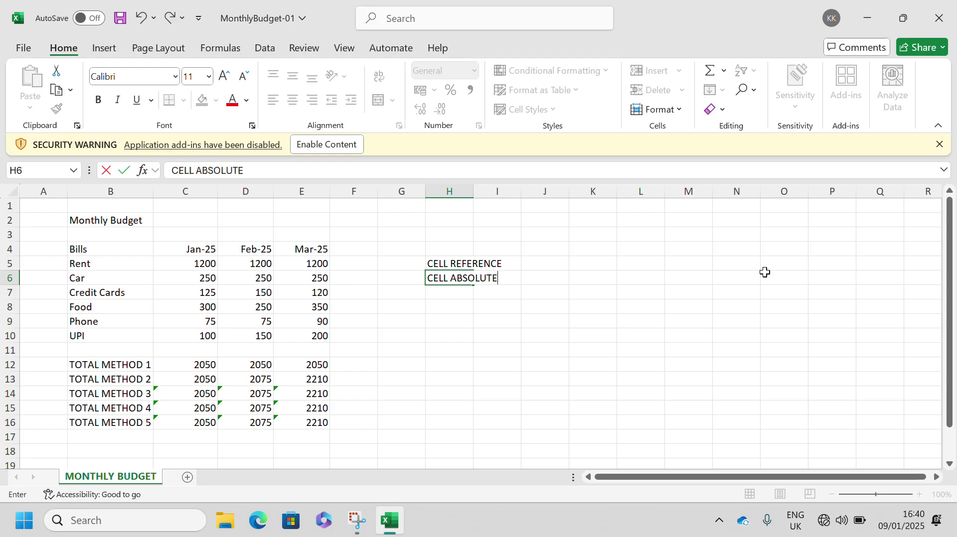
{"action": "type", "text": " REFRENCE"}
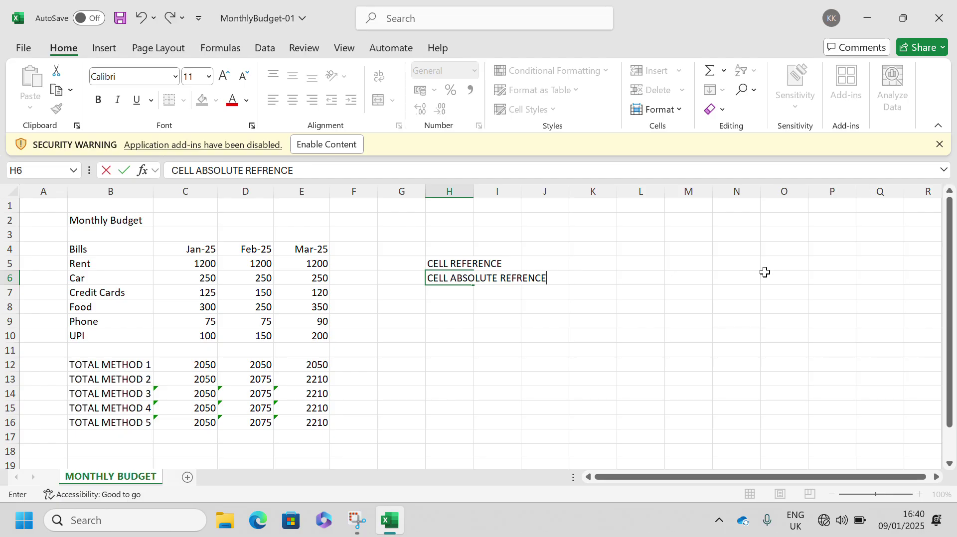
{"action": "left_click", "coordinate": [517, 280]}
{"action": "type", "text": "E"}
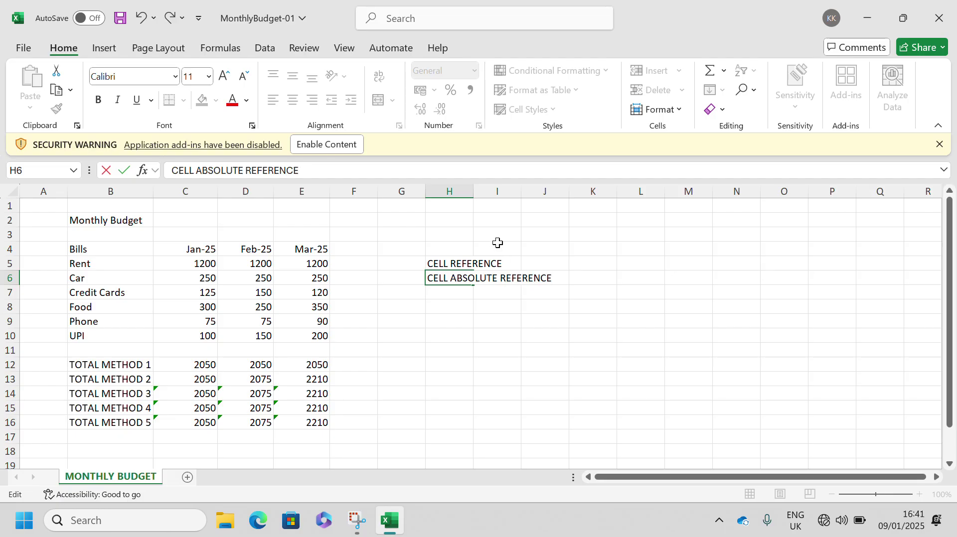
{"action": "left_click", "coordinate": [495, 333]}
Insert the word RELATIVE into the H5 label so it reads CELL RELATIVE REFERENCE.
{"action": "double_click", "coordinate": [451, 261]}
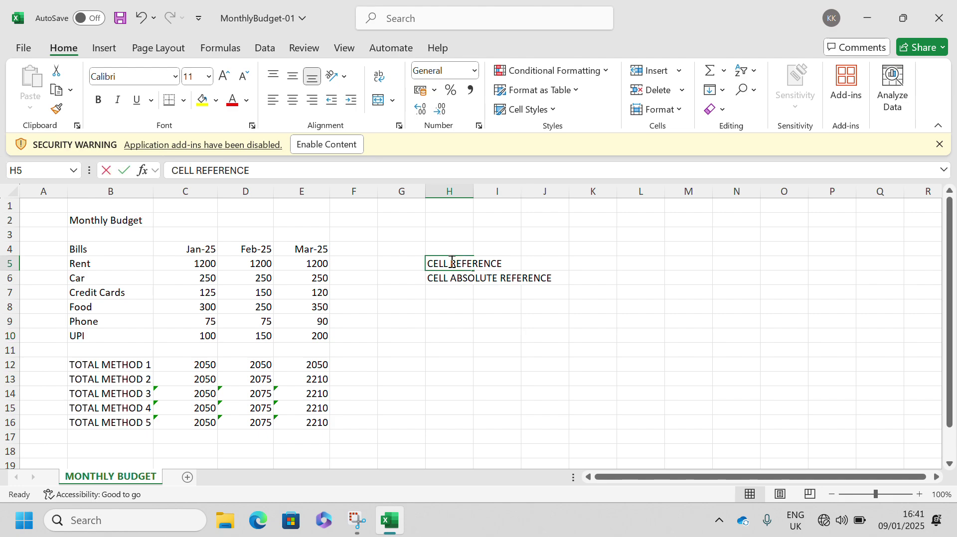
{"action": "type", "text": "RELATI"}
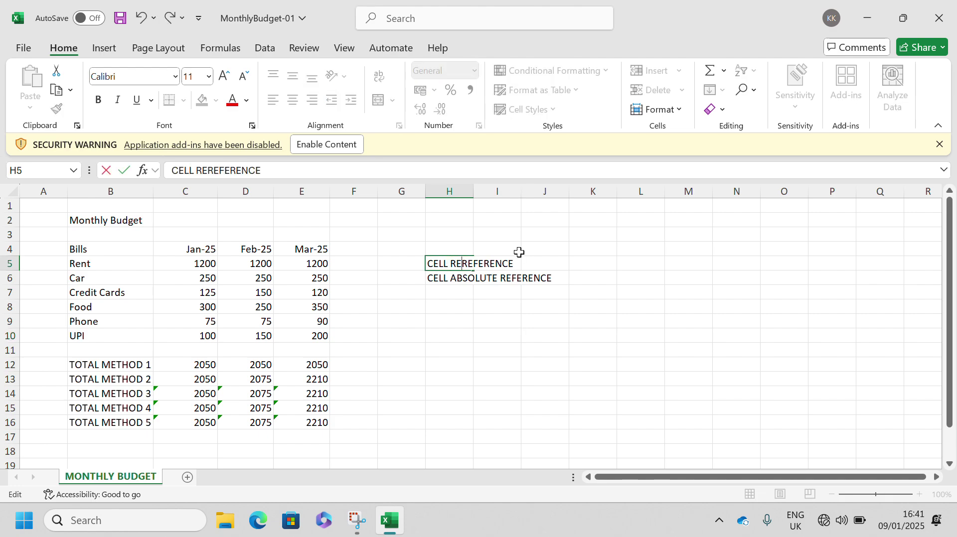
{"action": "type", "text": "VE"}
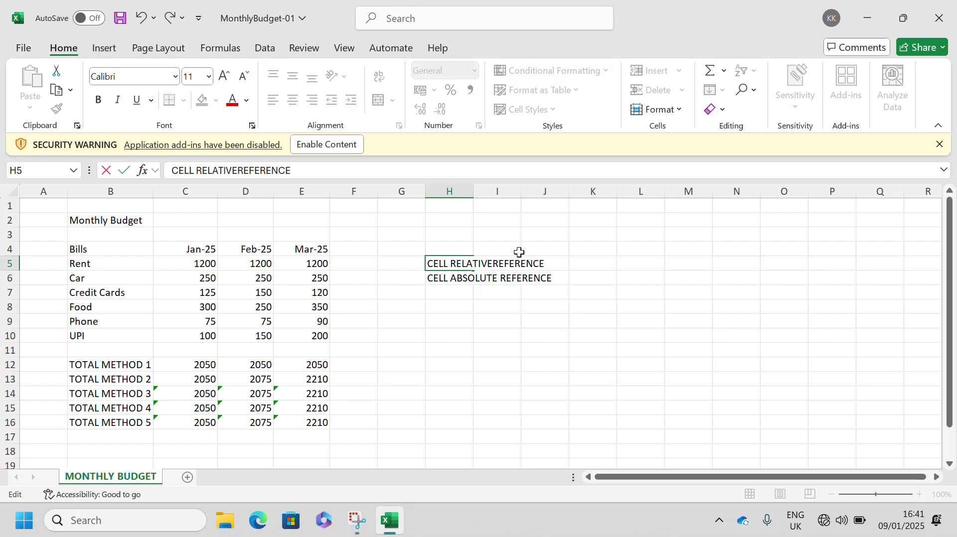
{"action": "left_click", "coordinate": [480, 319]}
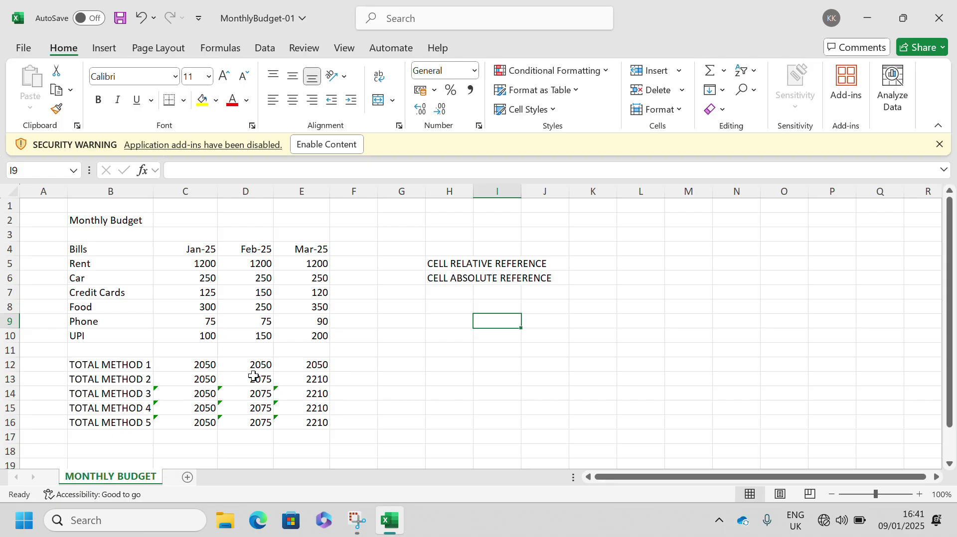
Delete the copied method 1 totals for Feb-25 and Mar-25 in D12 and E12.
{"action": "left_click", "coordinate": [182, 367]}
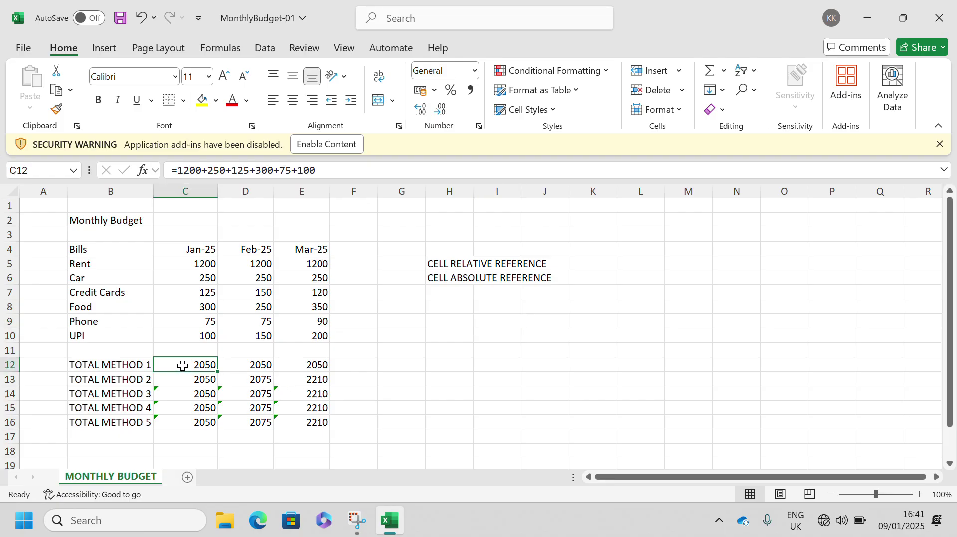
{"action": "left_click", "coordinate": [257, 366]}
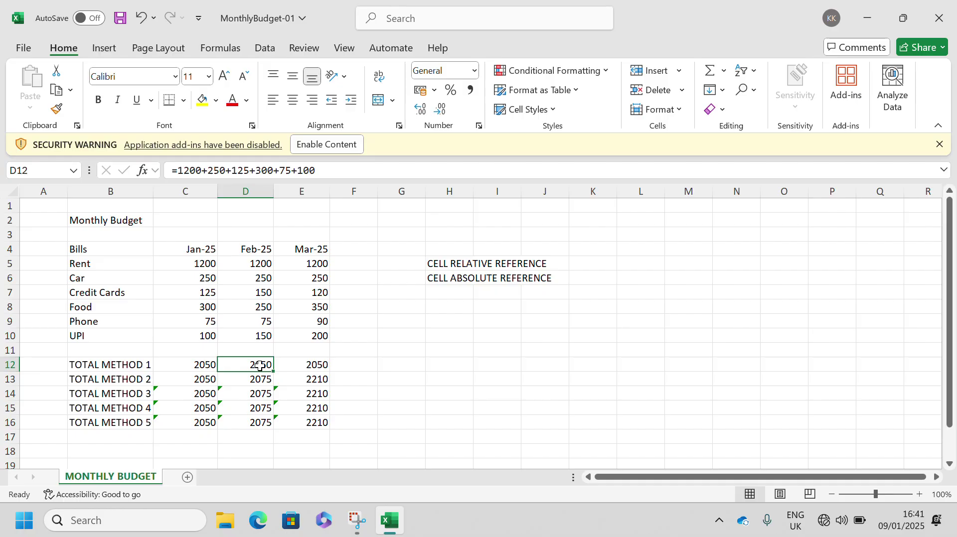
{"action": "key", "text": "Delete"}
{"action": "key", "text": "Right"}
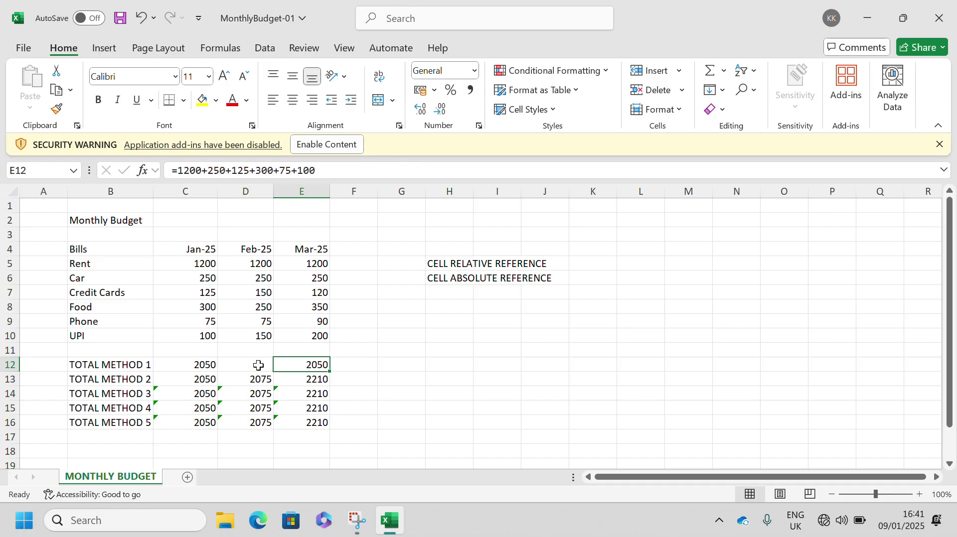
{"action": "key", "text": "Delete"}
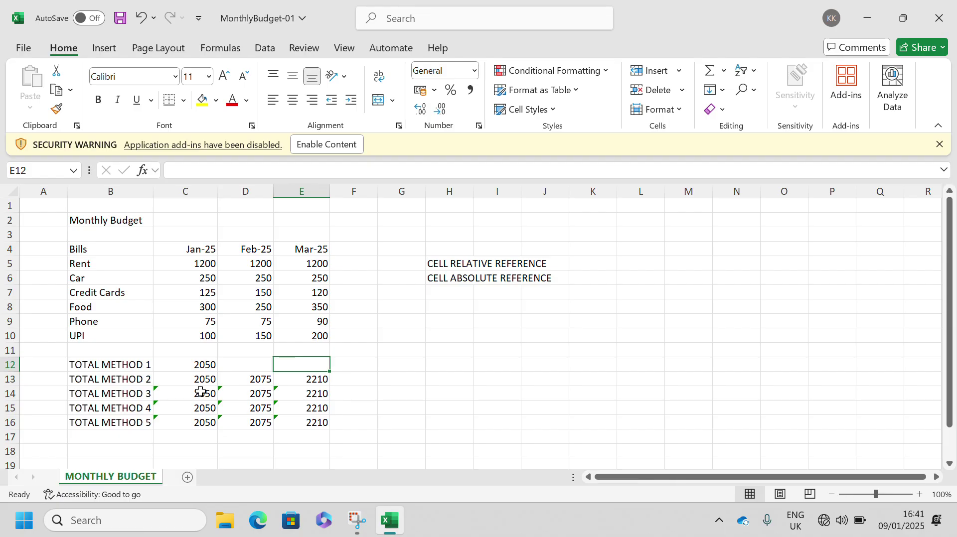